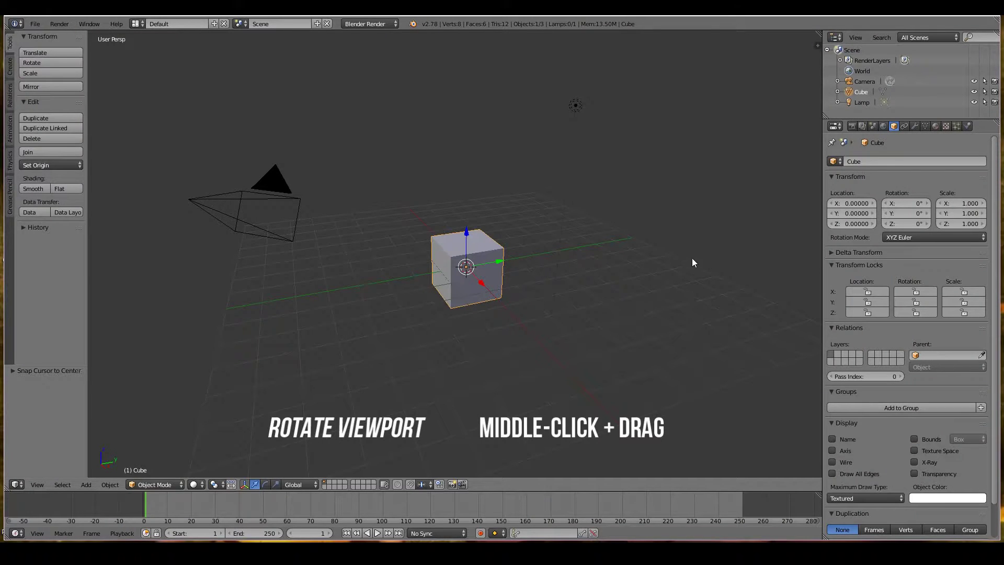
Orbit, zoom in and out, then pan across the default scene to frame the cube and camera.
{"action": "middle_click_drag", "start_coordinate": [691, 261], "coordinate": [661, 269]}
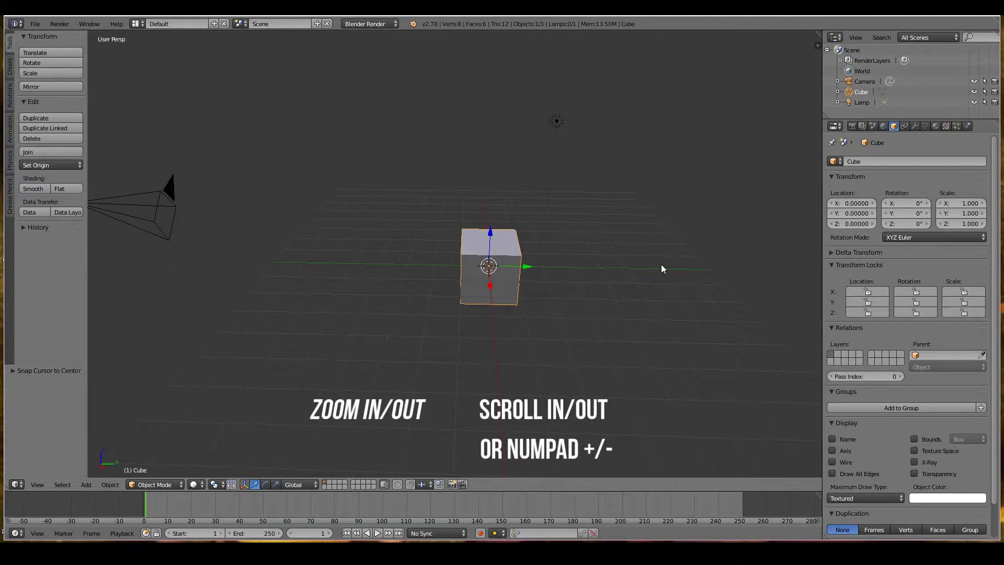
{"action": "scroll", "coordinate": [563, 290], "scroll_direction": "up", "scroll_amount": 2}
{"action": "middle_click_drag", "start_coordinate": [563, 291], "coordinate": [586, 289]}
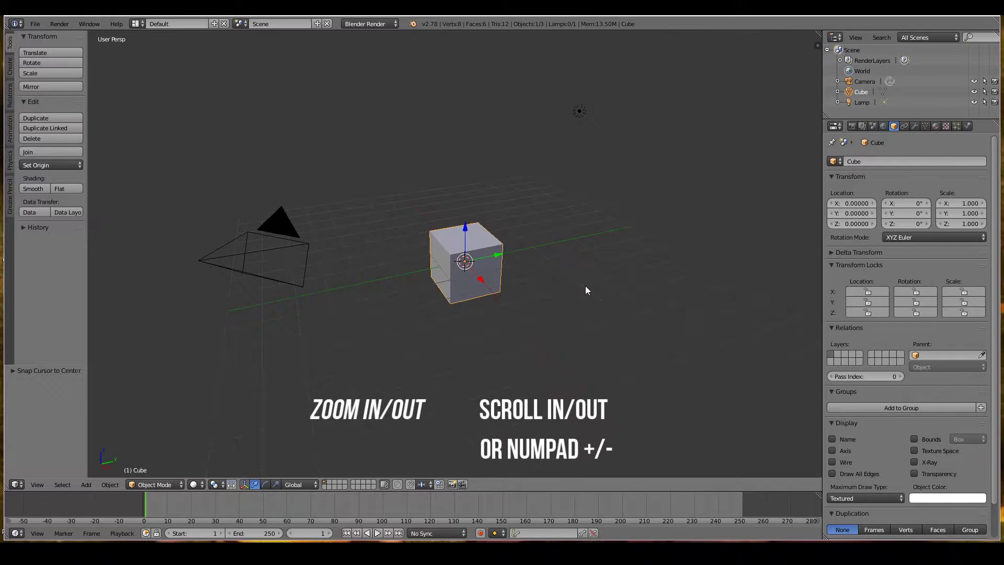
{"action": "scroll", "coordinate": [681, 325], "scroll_direction": "up", "scroll_amount": 2}
{"action": "scroll", "coordinate": [681, 325], "scroll_direction": "up", "scroll_amount": 2}
{"action": "scroll", "coordinate": [681, 325], "scroll_direction": "down", "scroll_amount": 6}
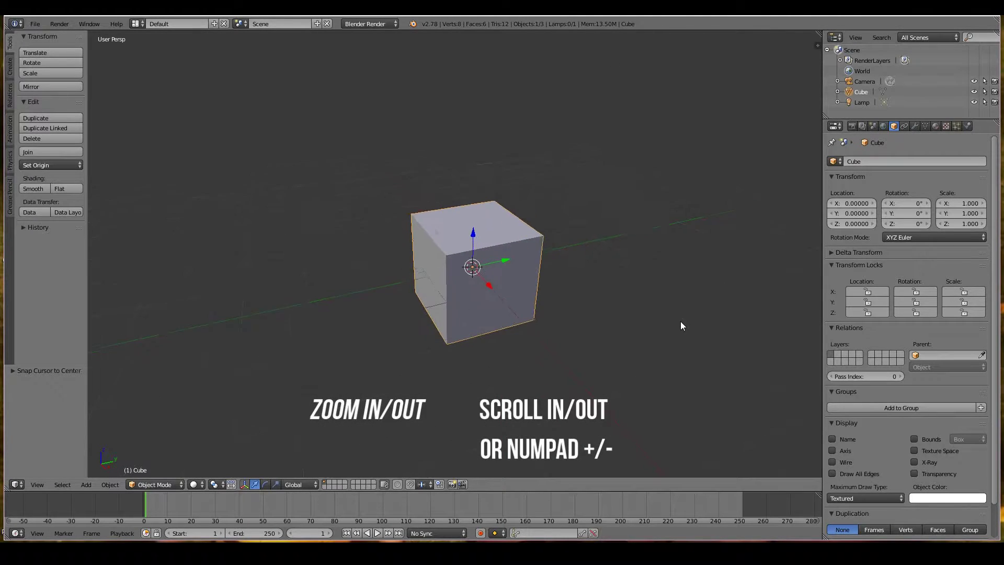
{"action": "scroll", "coordinate": [681, 324], "scroll_direction": "up", "scroll_amount": 6}
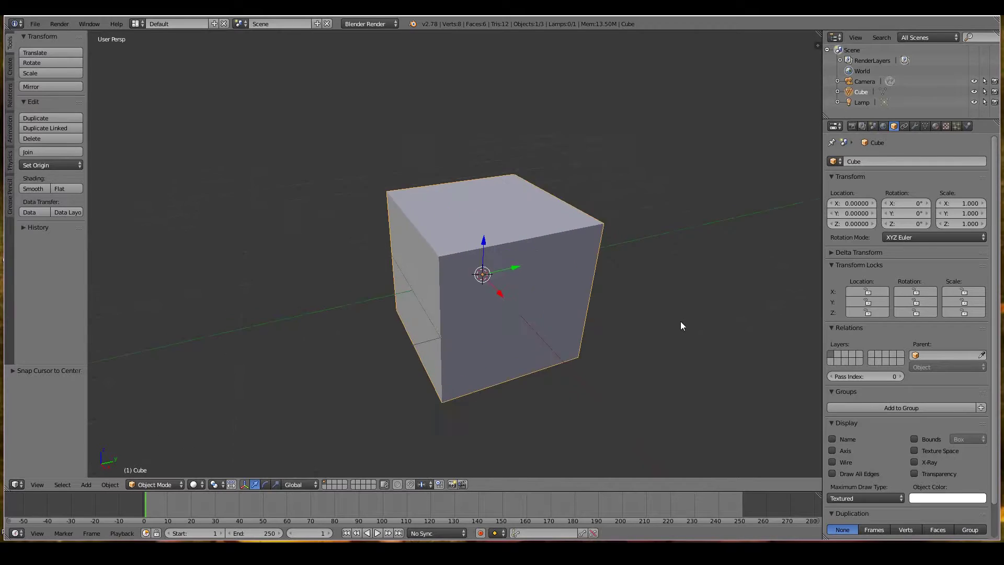
{"action": "scroll", "coordinate": [680, 325], "scroll_direction": "down", "scroll_amount": 4}
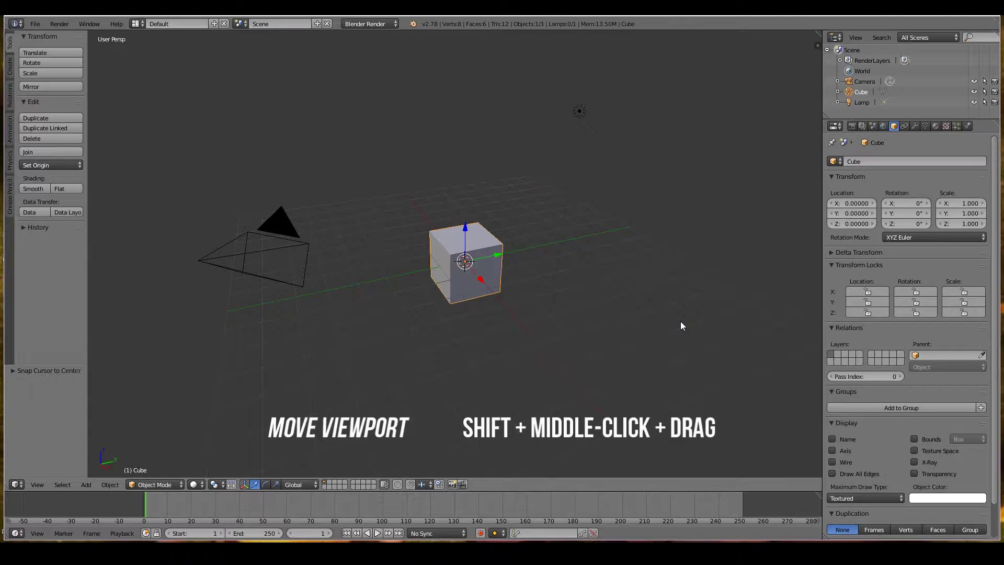
{"action": "middle_click_drag", "start_coordinate": [495, 328], "coordinate": [589, 257], "text": "shift"}
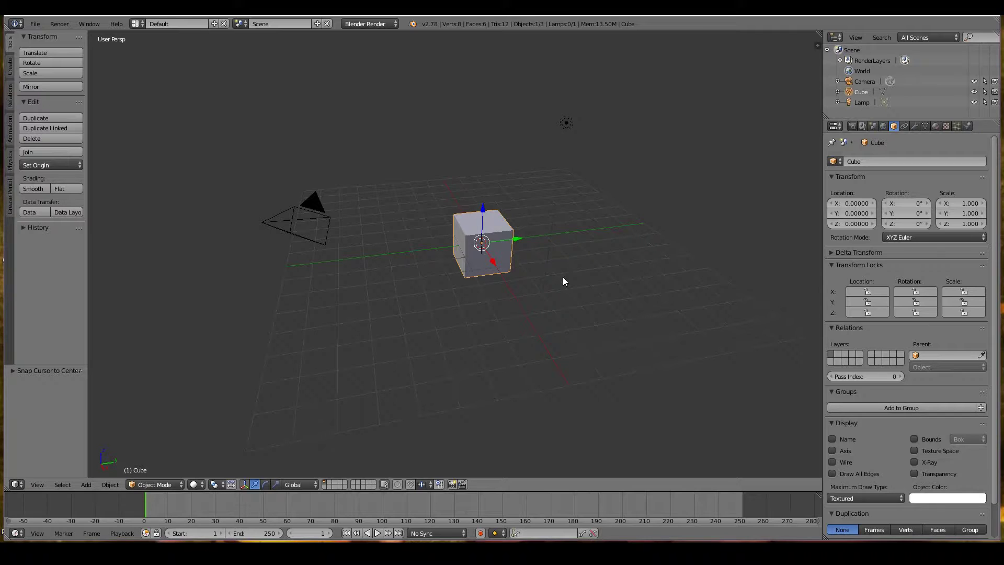
Toggle orthographic and back to perspective, then zoom and orbit lower around the cube.
{"action": "key", "text": "KP_5"}
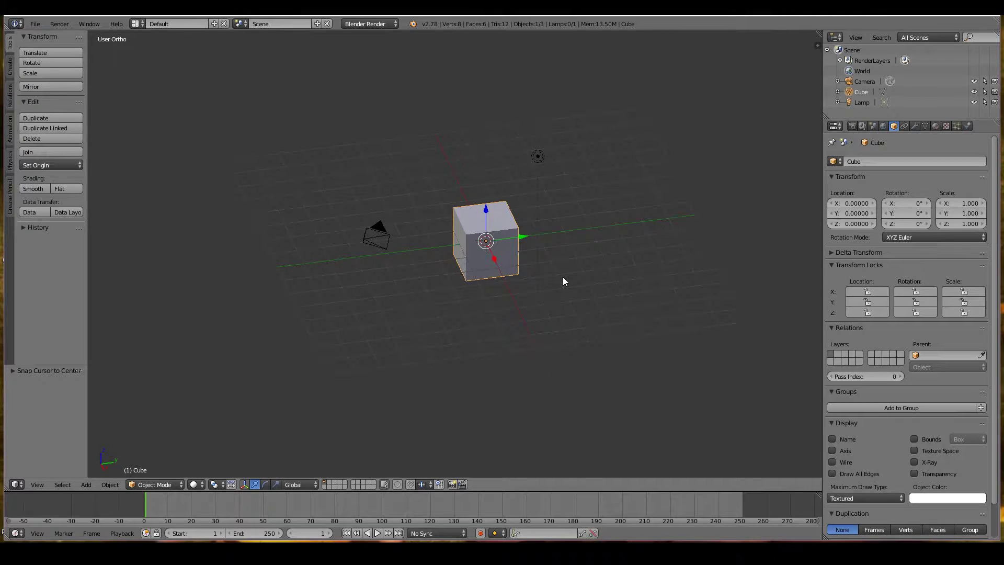
{"action": "key", "text": "KP_5"}
{"action": "scroll", "coordinate": [563, 277], "scroll_direction": "up", "scroll_amount": 3}
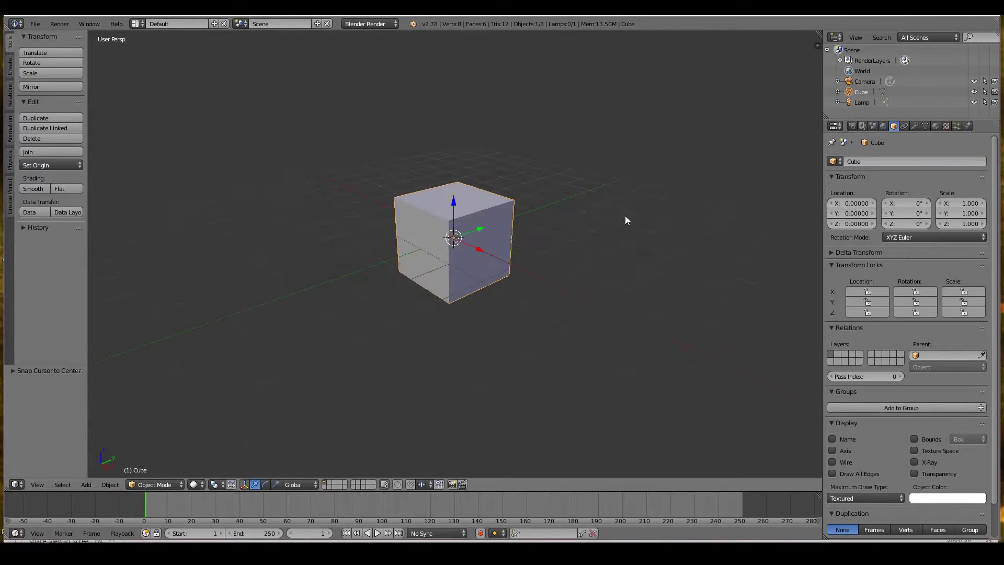
{"action": "mouse_move", "coordinate": [537, 246]}
{"action": "middle_mouse_down"}
{"action": "mouse_move", "coordinate": [556, 255]}
{"action": "mouse_move", "coordinate": [556, 246]}
{"action": "middle_mouse_up"}
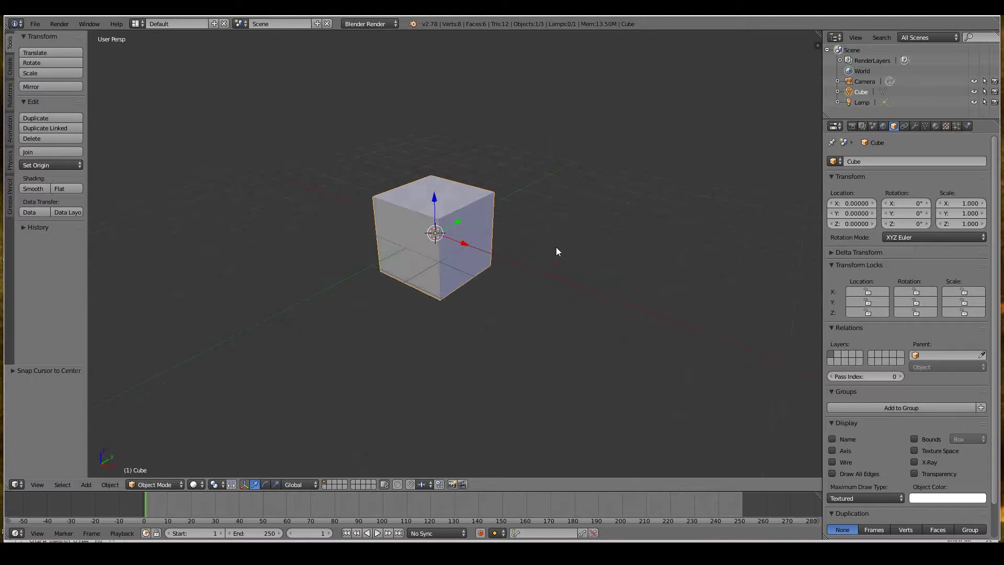
{"action": "scroll", "coordinate": [556, 246], "scroll_direction": "up", "scroll_amount": 1}
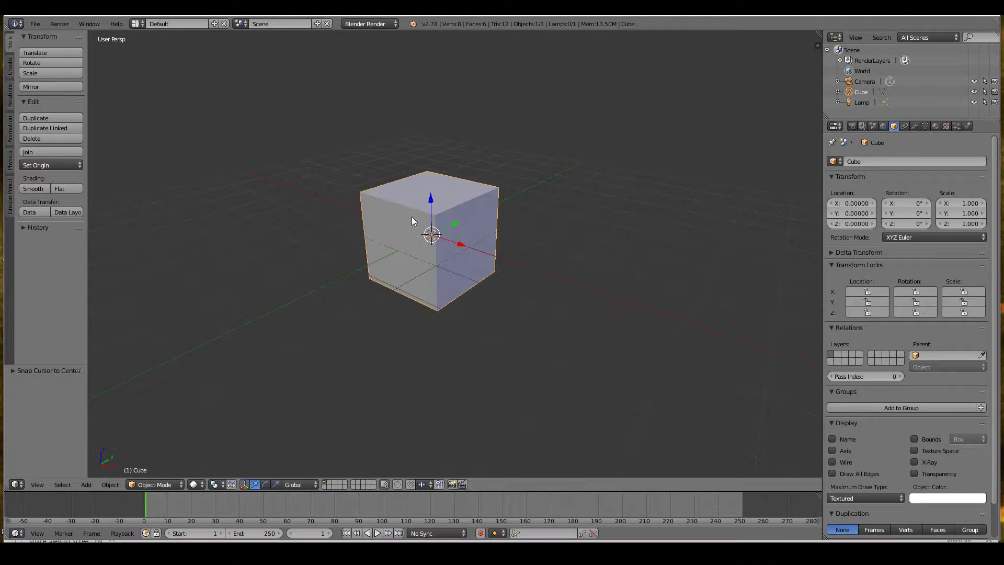
{"action": "middle_click_drag", "start_coordinate": [502, 247], "coordinate": [417, 242]}
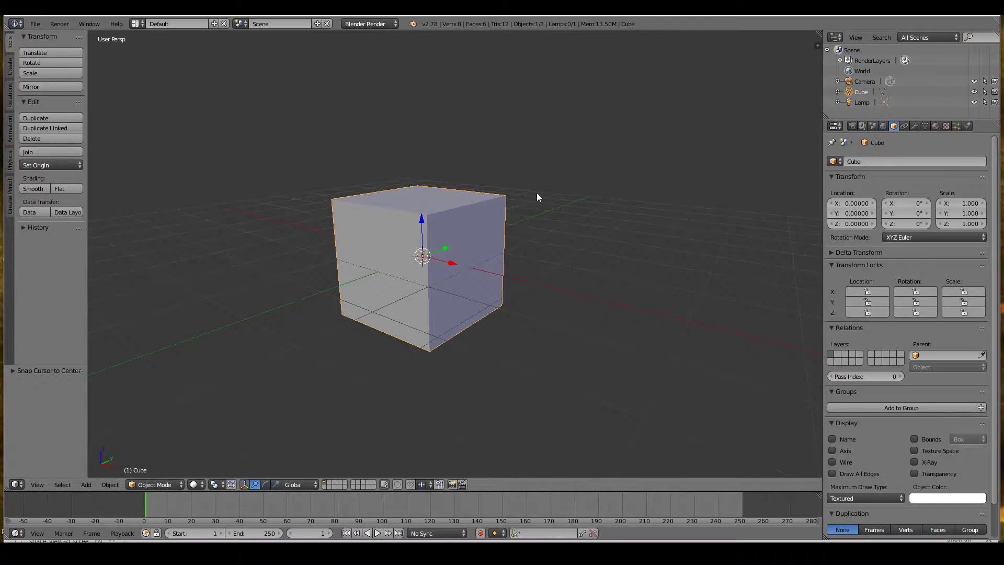
{"action": "middle_click_drag", "start_coordinate": [627, 226], "coordinate": [613, 260]}
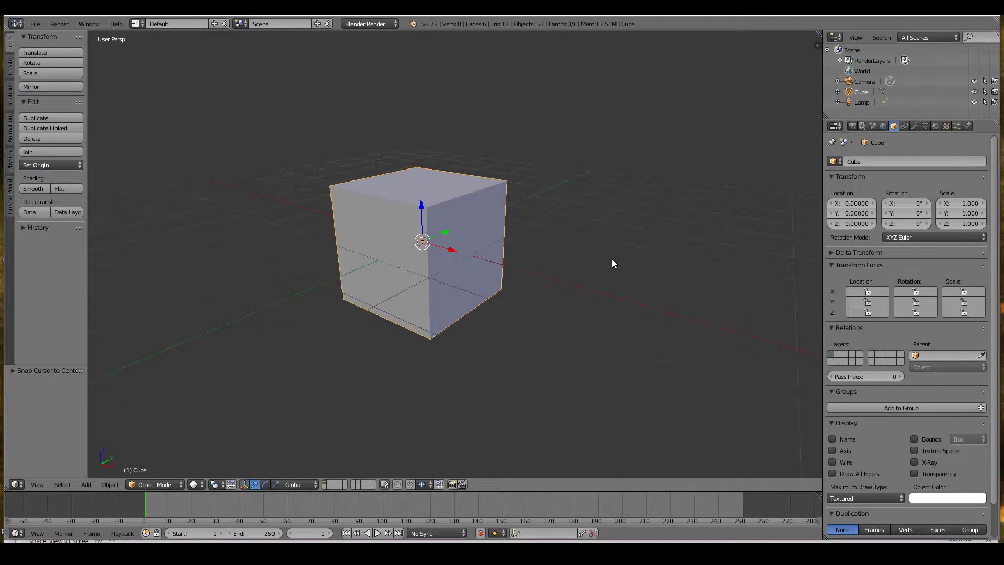
Switch to orthographic, orbit and zoom around the cube, ending in Front Ortho view.
{"action": "key", "text": "KP_5"}
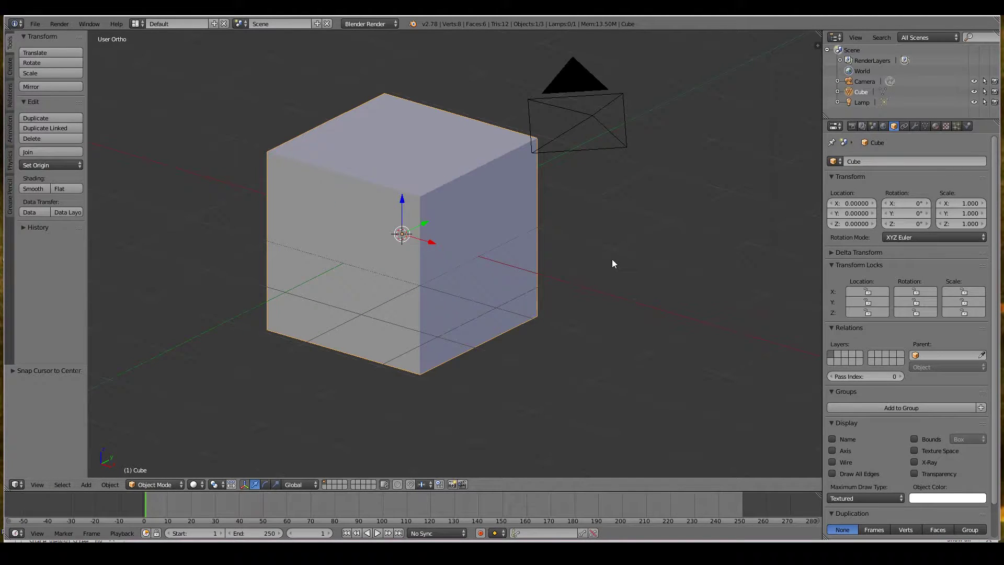
{"action": "scroll", "coordinate": [613, 262], "scroll_direction": "down", "scroll_amount": 3}
{"action": "middle_click_drag", "start_coordinate": [612, 260], "coordinate": [513, 220]}
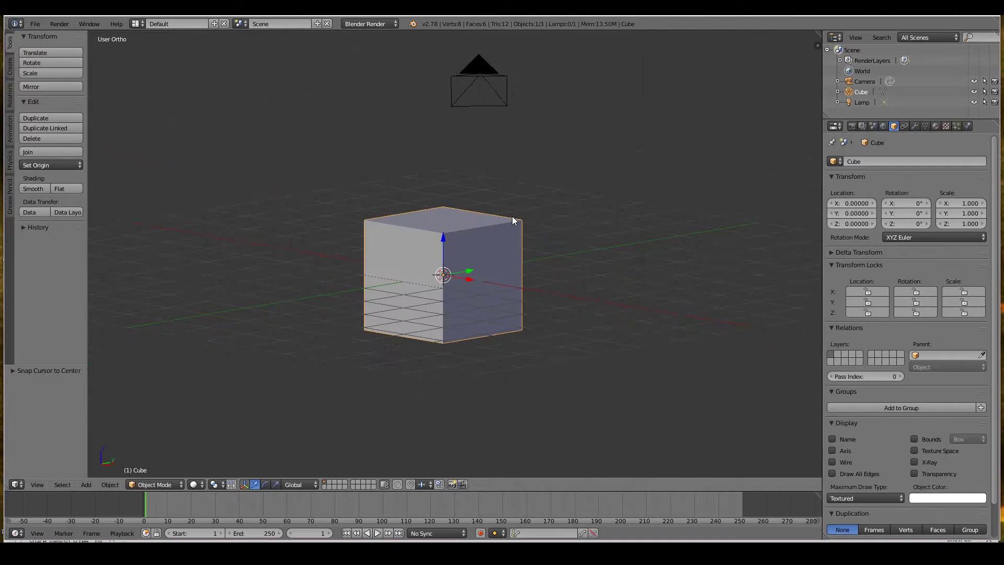
{"action": "scroll", "coordinate": [512, 220], "scroll_direction": "up", "scroll_amount": 2}
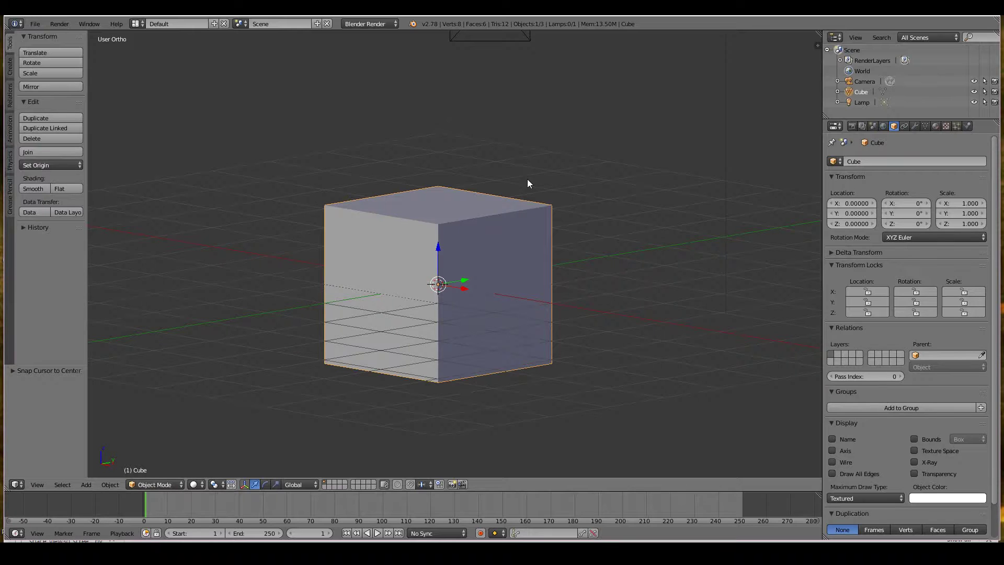
{"action": "scroll", "coordinate": [526, 207], "scroll_direction": "up", "scroll_amount": 2}
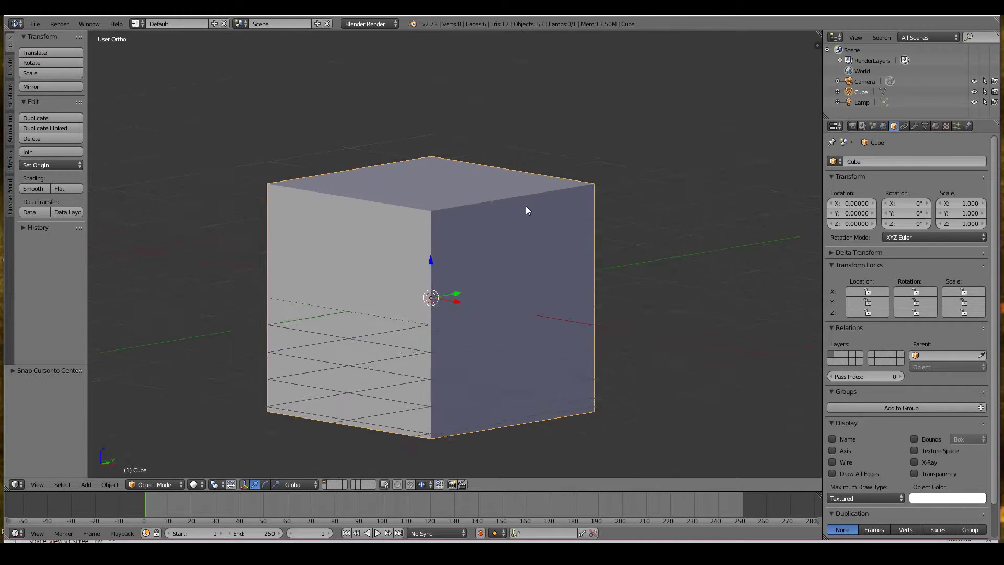
{"action": "scroll", "coordinate": [525, 210], "scroll_direction": "up", "scroll_amount": 1}
{"action": "scroll", "coordinate": [562, 278], "scroll_direction": "down", "scroll_amount": 1}
{"action": "mouse_move", "coordinate": [562, 278]}
{"action": "middle_mouse_down"}
{"action": "mouse_move", "coordinate": [546, 283]}
{"action": "mouse_move", "coordinate": [565, 278]}
{"action": "middle_mouse_up"}
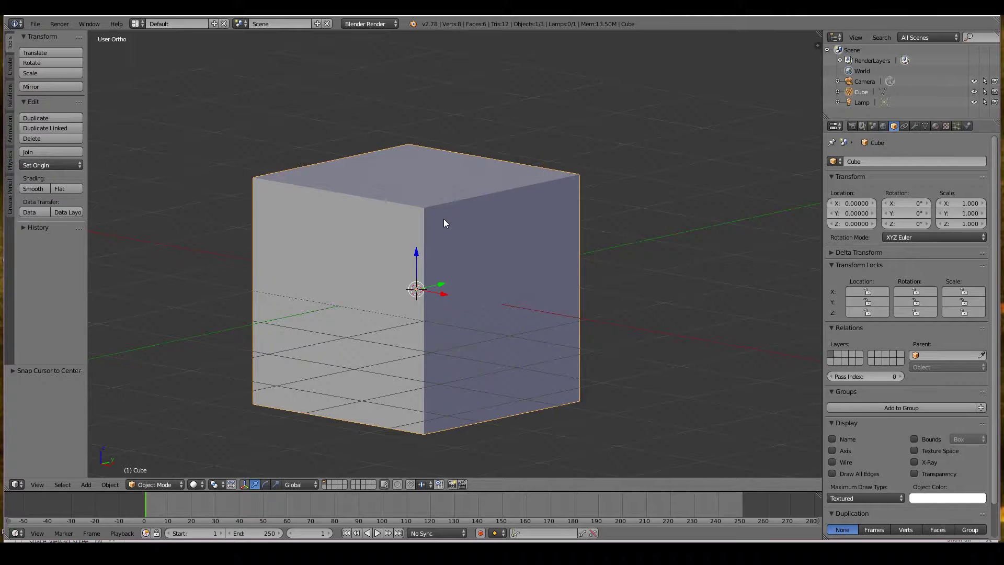
{"action": "middle_click_drag", "start_coordinate": [443, 224], "coordinate": [513, 292]}
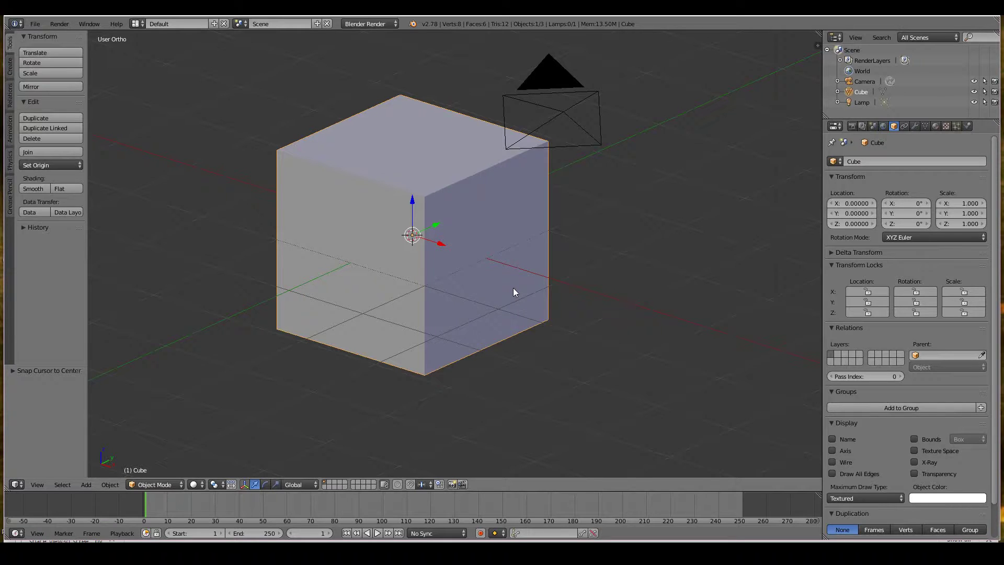
{"action": "key", "text": "KP_1"}
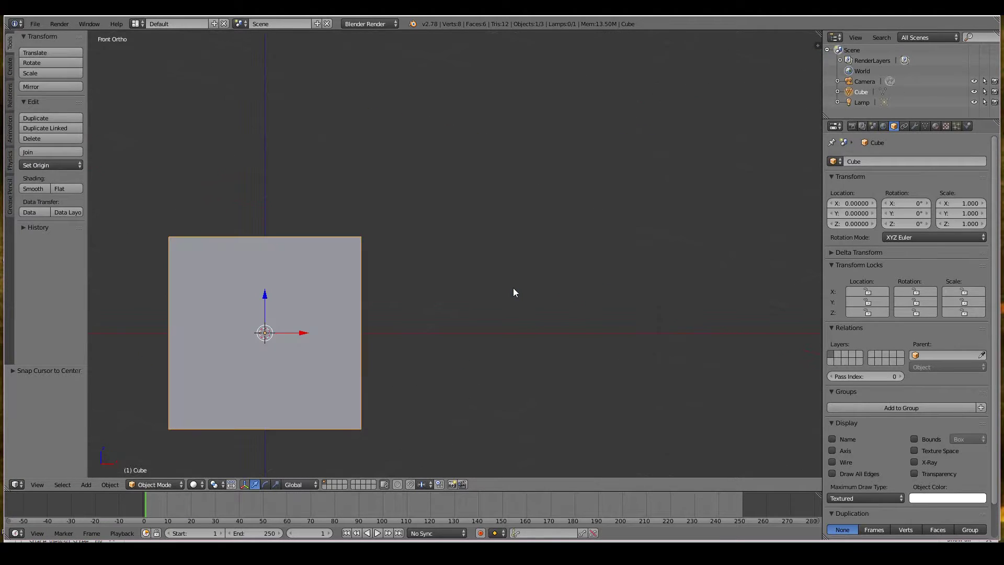
Zoom out and shift the front view sideways with Ctrl+Numpad 6 and a small pan.
{"action": "scroll", "coordinate": [471, 290], "scroll_direction": "down", "scroll_amount": 3}
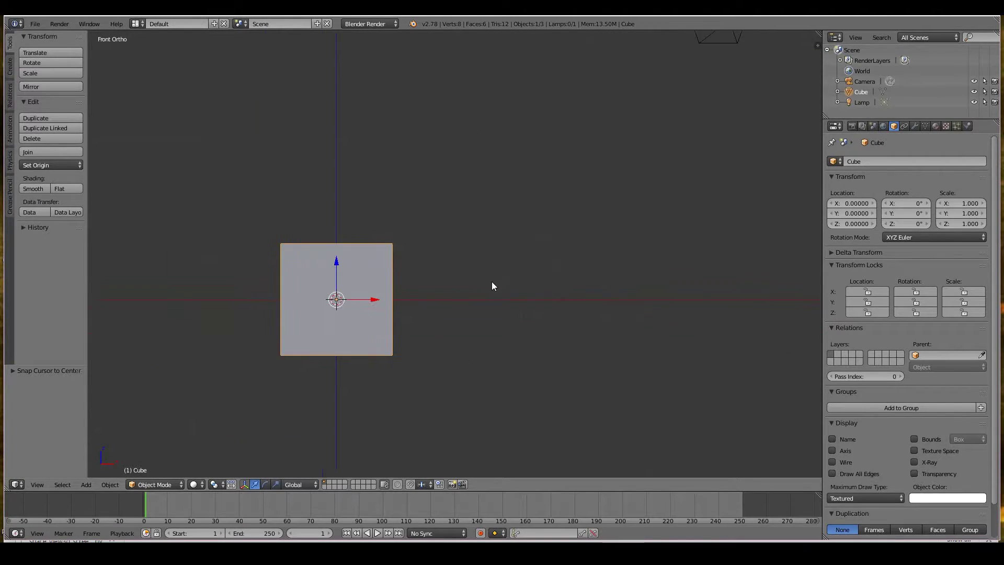
{"action": "key", "text": "ctrl+KP_6"}
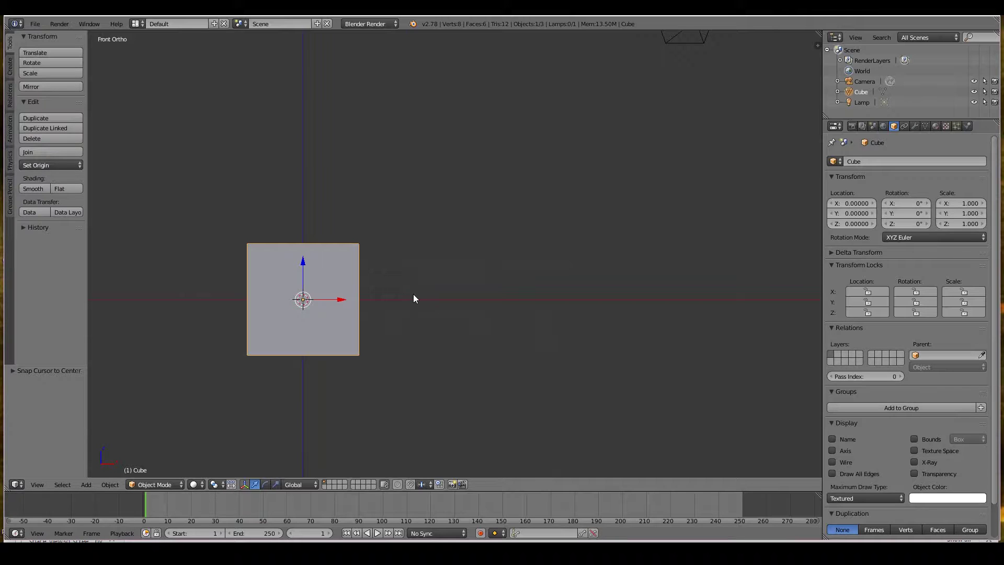
{"action": "middle_click_drag", "start_coordinate": [413, 298], "coordinate": [365, 299], "text": "shift"}
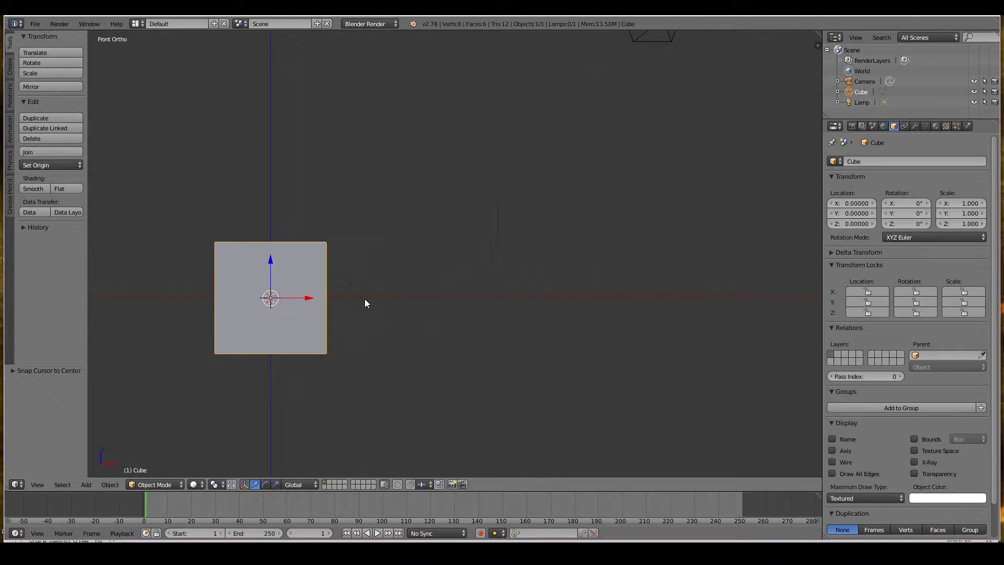
Nudge the front orthographic view back and forth with repeated horizontal and vertical scrolling.
{"action": "scroll", "coordinate": [365, 303], "scroll_direction": "left", "scroll_amount": 1, "text": "ctrl"}
{"action": "scroll", "coordinate": [365, 303], "scroll_direction": "left", "scroll_amount": 3, "text": "ctrl"}
{"action": "scroll", "coordinate": [365, 303], "scroll_direction": "right", "scroll_amount": 3, "text": "ctrl"}
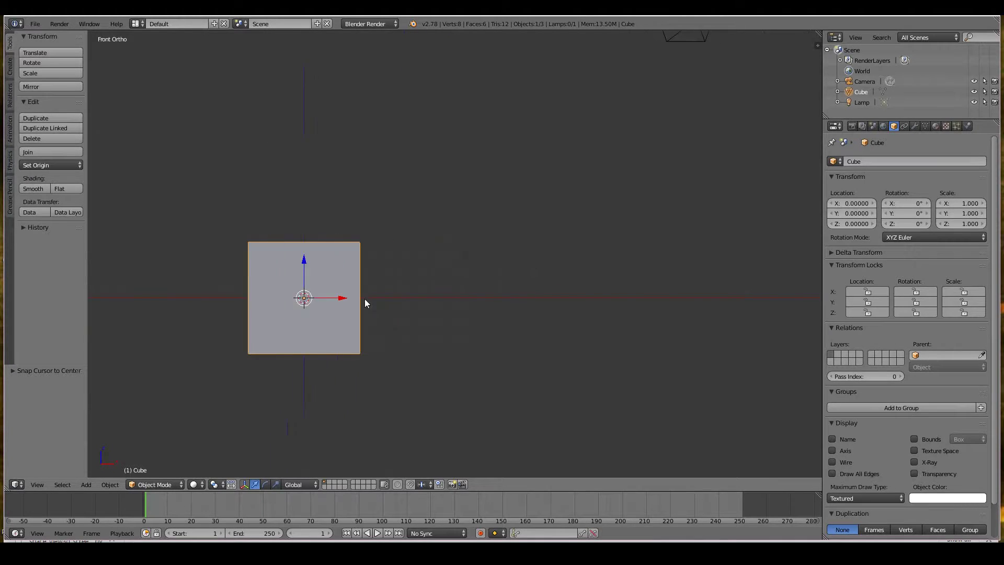
{"action": "scroll", "coordinate": [365, 303], "scroll_direction": "left", "scroll_amount": 4, "text": "ctrl"}
{"action": "scroll", "coordinate": [365, 303], "scroll_direction": "left", "scroll_amount": 2, "text": "ctrl"}
{"action": "scroll", "coordinate": [365, 303], "scroll_direction": "right", "scroll_amount": 1, "text": "ctrl"}
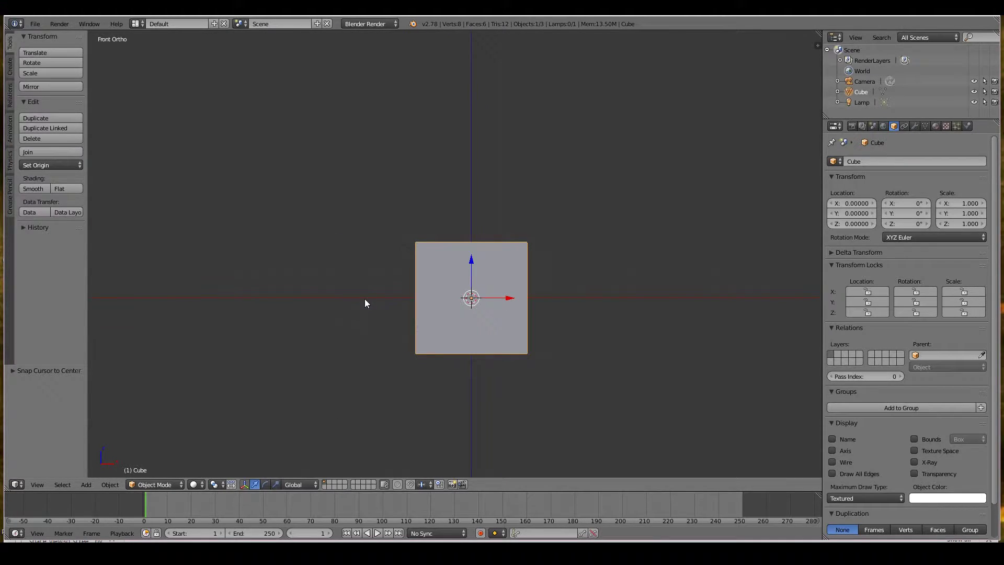
{"action": "scroll", "coordinate": [365, 303], "scroll_direction": "down", "scroll_amount": 2, "text": "shift"}
{"action": "scroll", "coordinate": [365, 301], "scroll_direction": "down", "scroll_amount": 1, "text": "shift"}
{"action": "scroll", "coordinate": [365, 301], "scroll_direction": "up", "scroll_amount": 6, "text": "shift"}
{"action": "scroll", "coordinate": [365, 300], "scroll_direction": "down", "scroll_amount": 6, "text": "shift"}
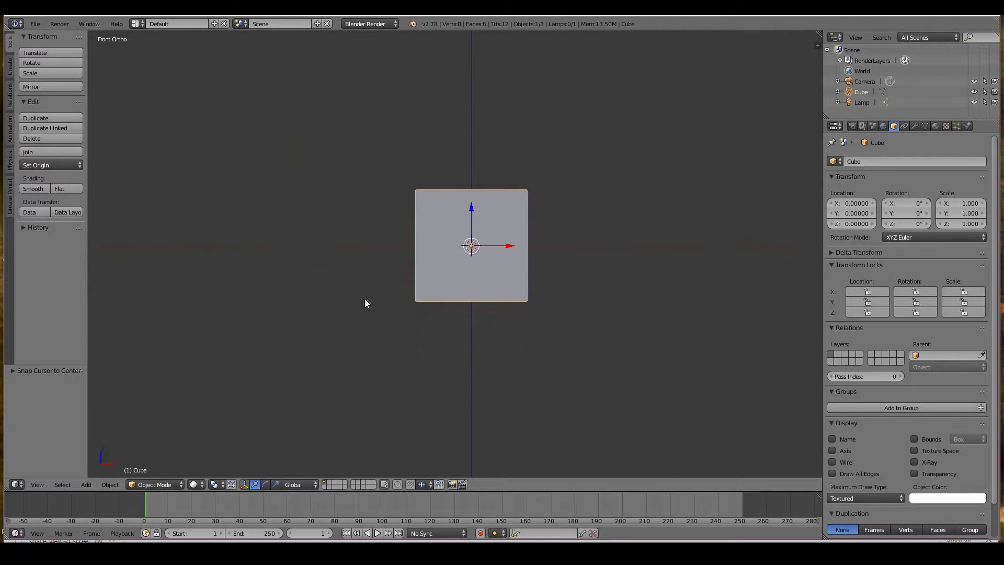
{"action": "scroll", "coordinate": [364, 301], "scroll_direction": "up", "scroll_amount": 5, "text": "shift"}
{"action": "scroll", "coordinate": [365, 301], "scroll_direction": "down", "scroll_amount": 4, "text": "shift"}
{"action": "scroll", "coordinate": [365, 301], "scroll_direction": "down", "scroll_amount": 2, "text": "shift"}
{"action": "scroll", "coordinate": [365, 300], "scroll_direction": "right", "scroll_amount": 6, "text": "ctrl"}
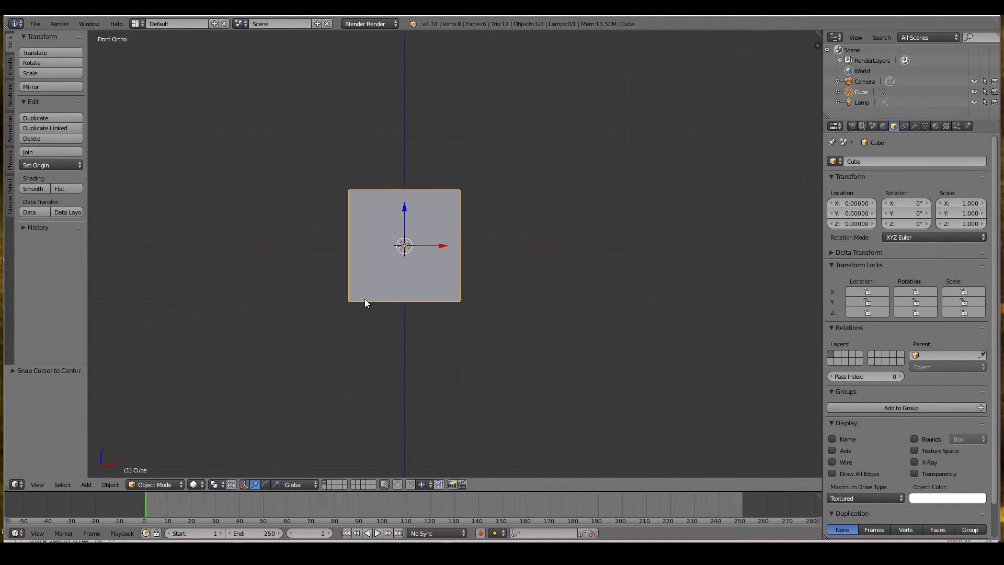
{"action": "scroll", "coordinate": [364, 301], "scroll_direction": "left", "scroll_amount": 9, "text": "ctrl"}
{"action": "scroll", "coordinate": [365, 300], "scroll_direction": "right", "scroll_amount": 4, "text": "ctrl"}
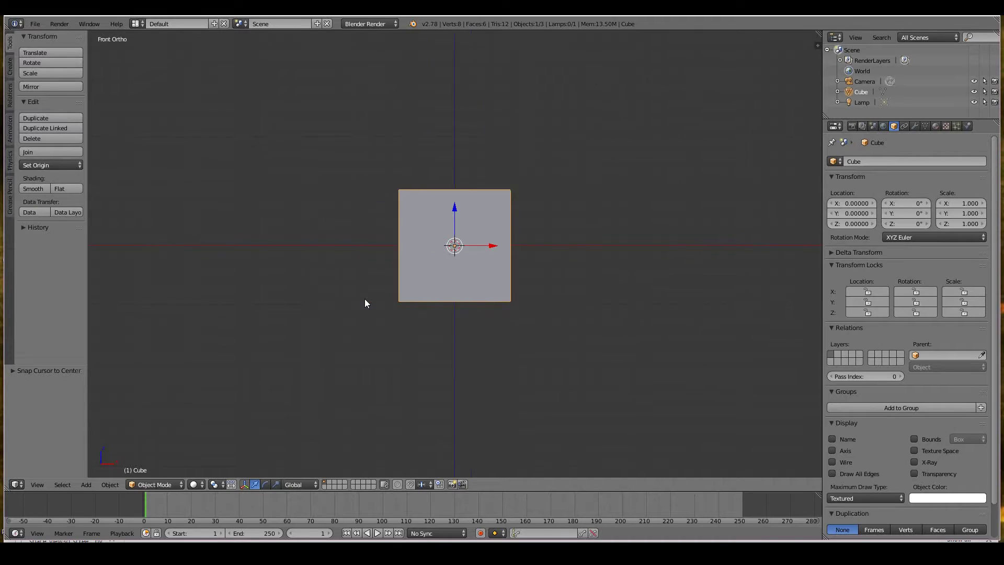
{"action": "scroll", "coordinate": [365, 301], "scroll_direction": "left", "scroll_amount": 1, "text": "ctrl"}
{"action": "scroll", "coordinate": [365, 303], "scroll_direction": "left", "scroll_amount": 1, "text": "ctrl"}
{"action": "scroll", "coordinate": [364, 303], "scroll_direction": "down", "scroll_amount": 1, "text": "shift"}
{"action": "scroll", "coordinate": [365, 303], "scroll_direction": "up", "scroll_amount": 2, "text": "shift"}
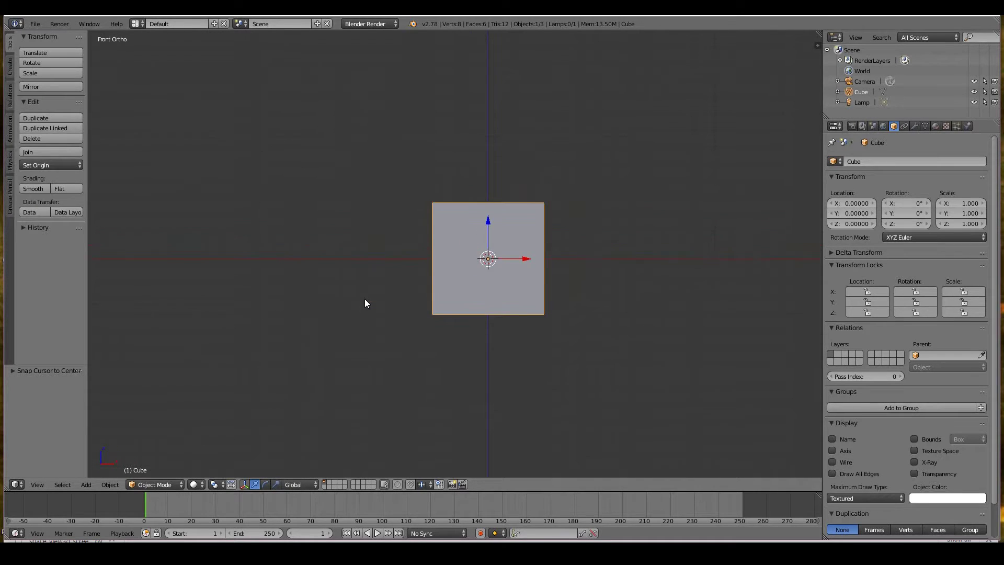
{"action": "scroll", "coordinate": [365, 303], "scroll_direction": "down", "scroll_amount": 1, "text": "shift"}
{"action": "scroll", "coordinate": [364, 303], "scroll_direction": "right", "scroll_amount": 2, "text": "ctrl"}
{"action": "scroll", "coordinate": [365, 303], "scroll_direction": "left", "scroll_amount": 1, "text": "ctrl"}
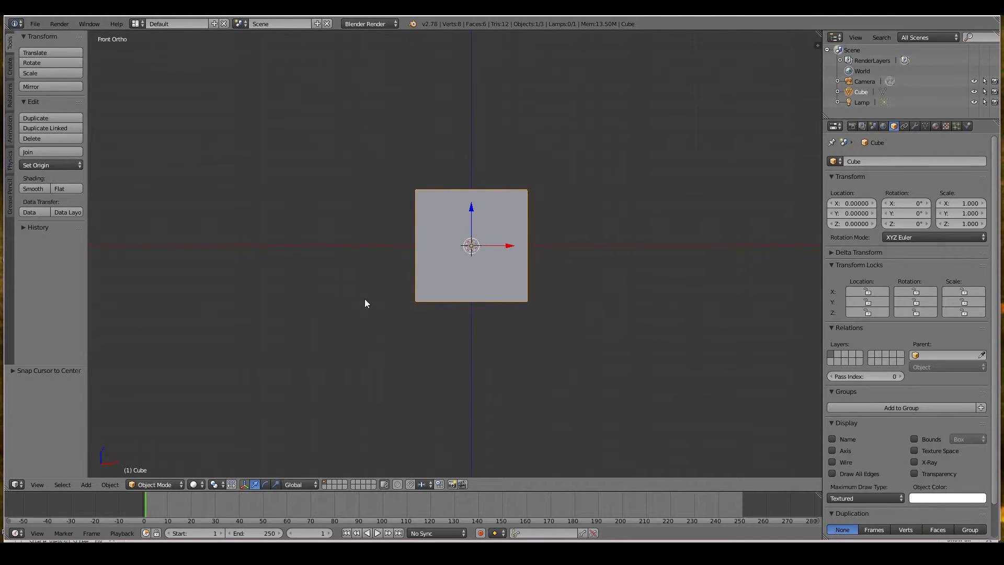
{"action": "scroll", "coordinate": [365, 303], "scroll_direction": "left", "scroll_amount": 5, "text": "ctrl"}
{"action": "scroll", "coordinate": [365, 303], "scroll_direction": "right", "scroll_amount": 5, "text": "ctrl"}
Toggle orthographic, then step through Right, Top and Bottom views, back to Right and Front.
{"action": "key", "text": "KP_5"}
{"action": "key", "text": "KP_5"}
{"action": "key", "text": "KP_3"}
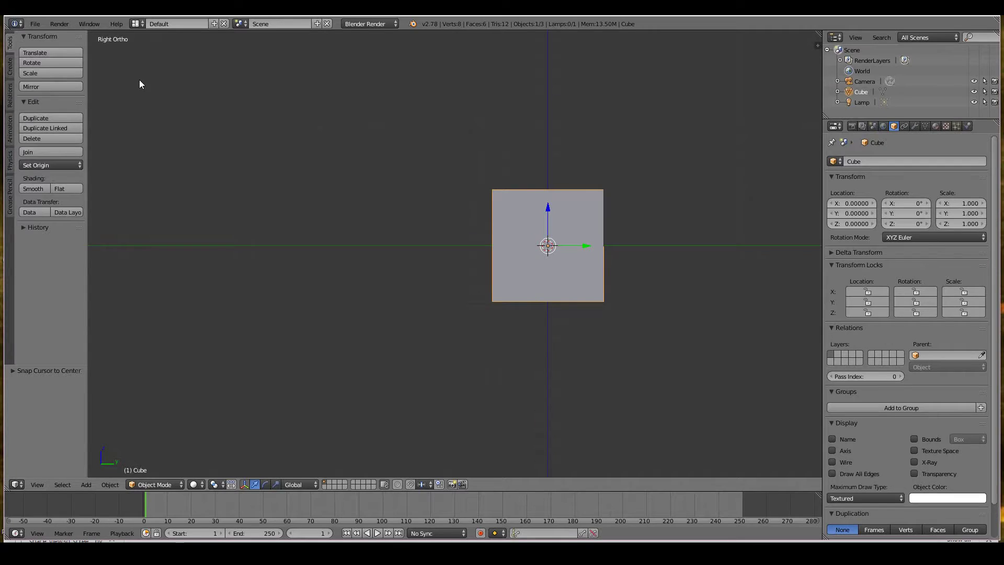
{"action": "key", "text": "ctrl+KP_6"}
{"action": "key", "text": "KP_7"}
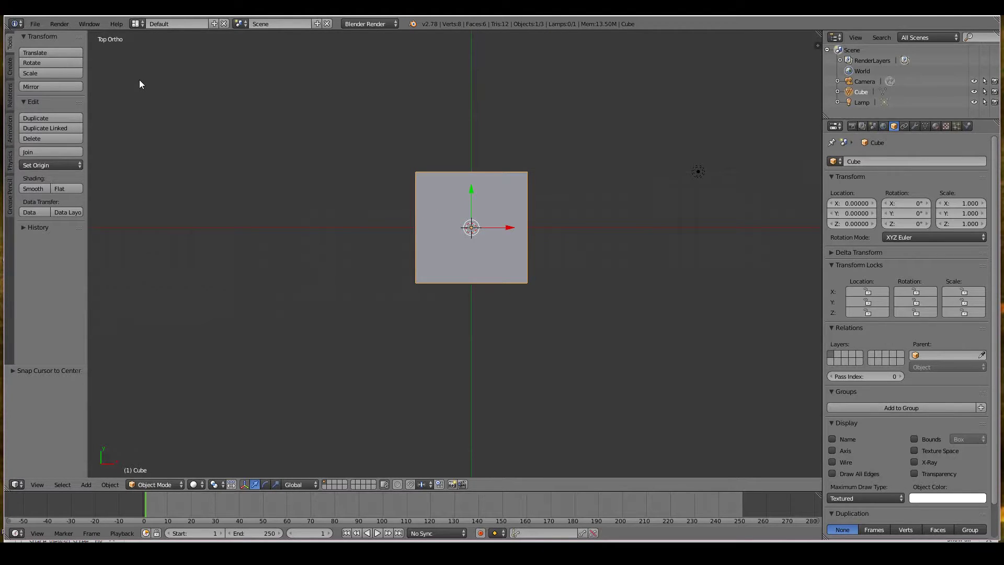
{"action": "key", "text": "ctrl+KP_7"}
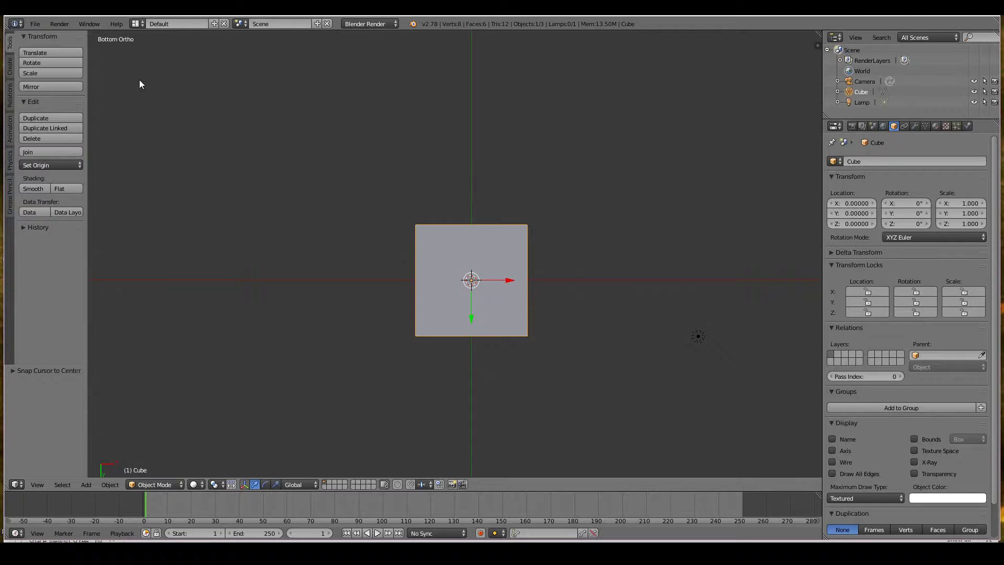
{"action": "key", "text": "KP_3"}
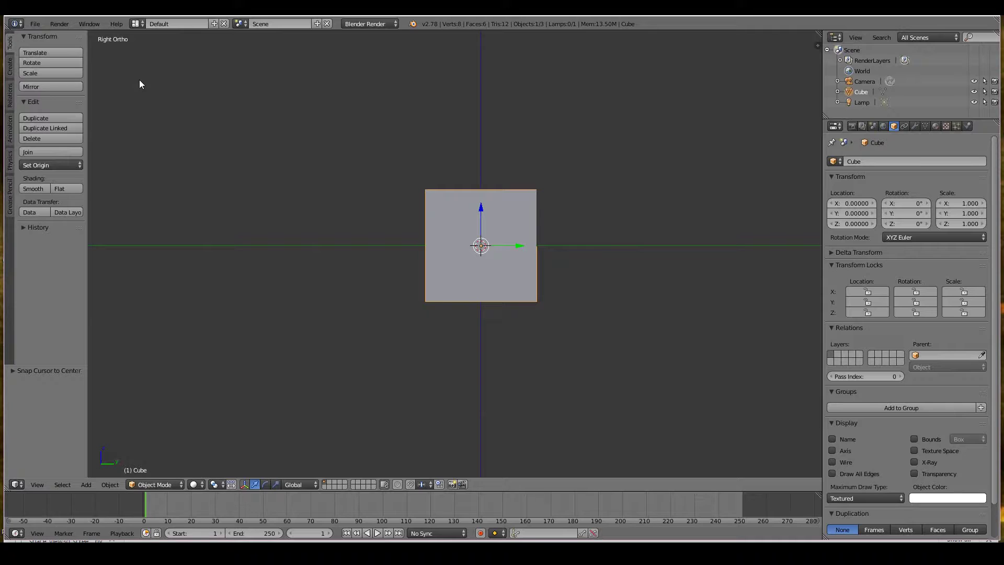
{"action": "key", "text": "KP_1"}
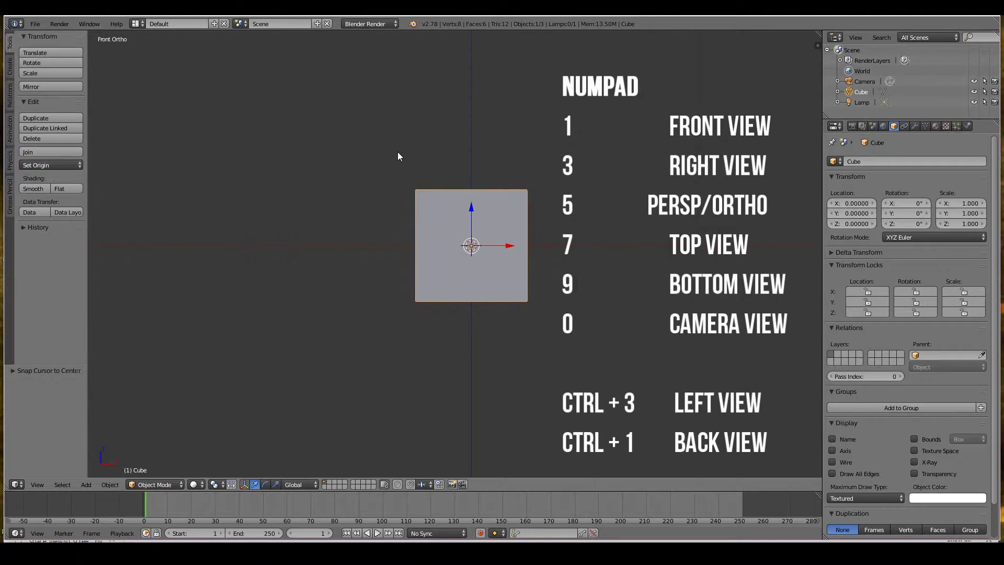
Step from the Right view through Top and Bottom to the Left view.
{"action": "key", "text": "KP_3"}
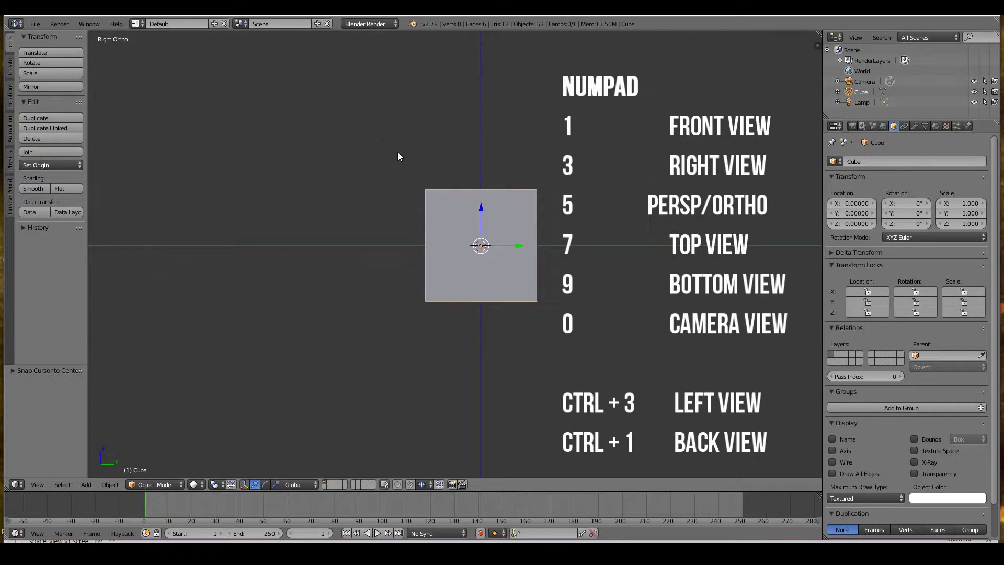
{"action": "key", "text": "KP_7"}
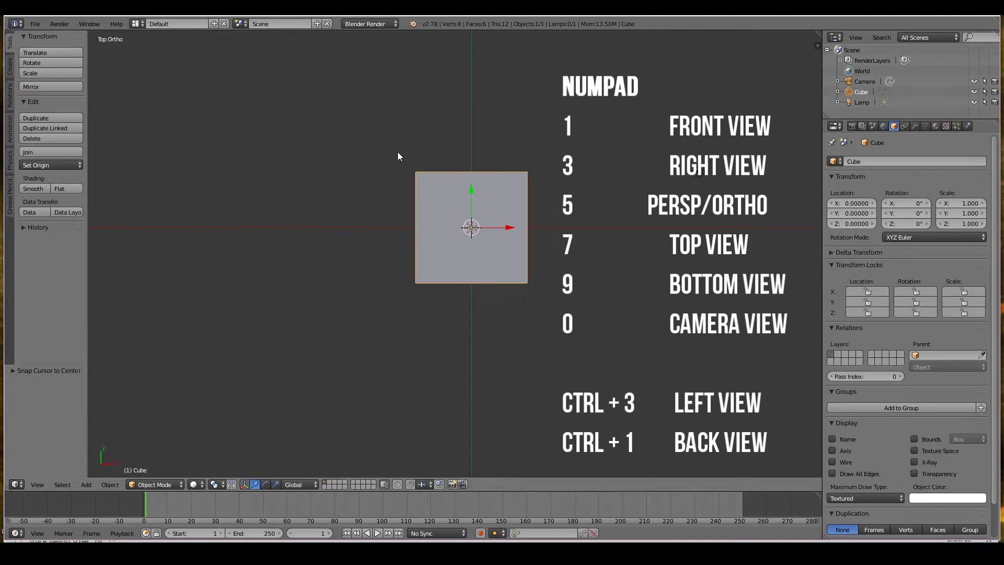
{"action": "key", "text": "KP_9"}
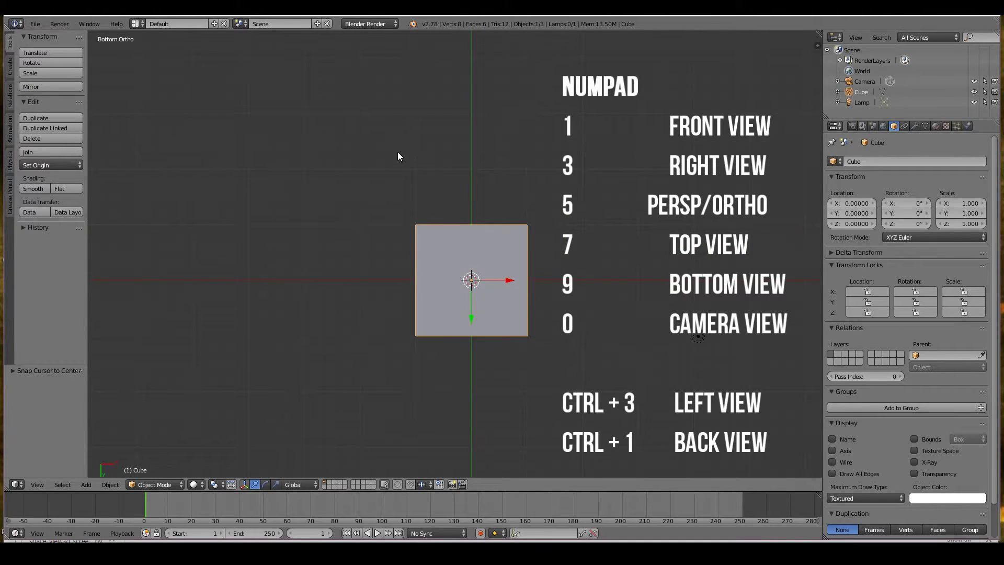
{"action": "key", "text": "ctrl+KP_3"}
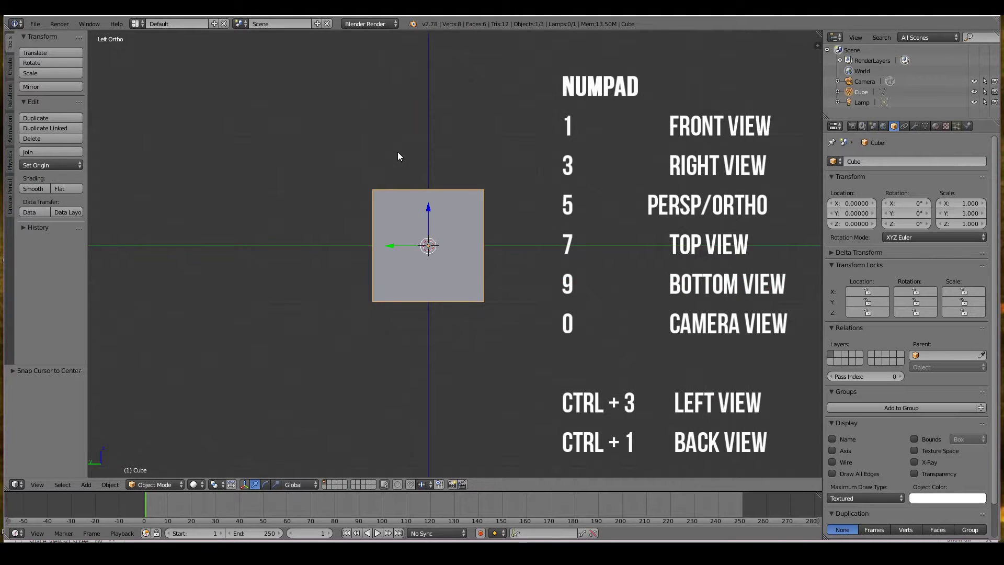
View the cube from the back, then tilt downward past the underside and return to Front.
{"action": "key", "text": "ctrl+KP_1"}
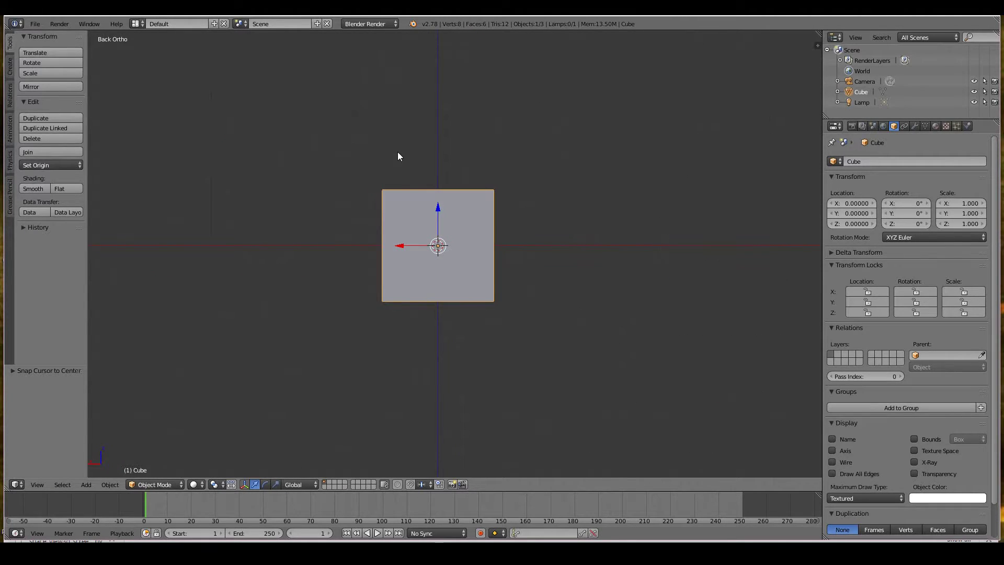
{"action": "key", "text": "KP_1"}
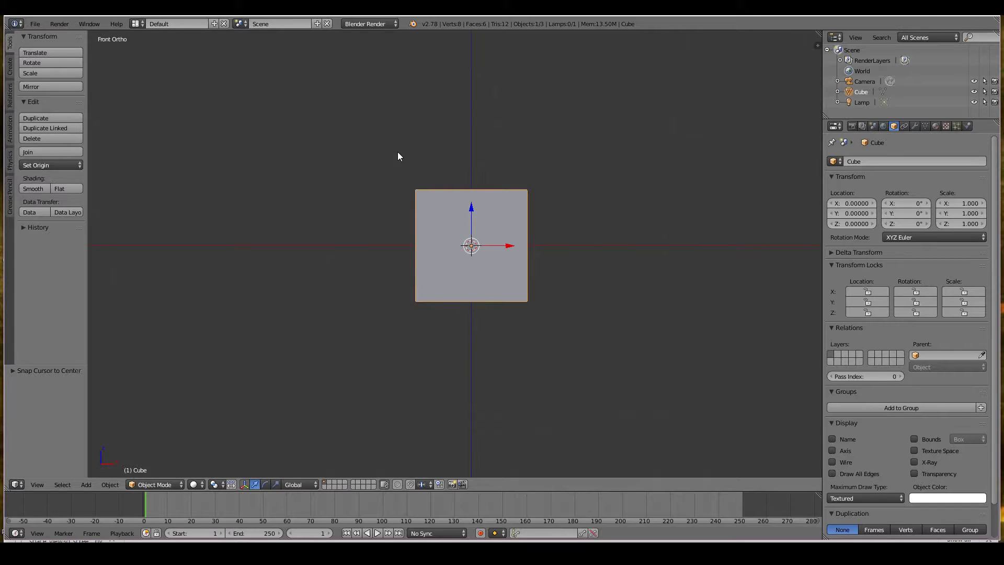
{"action": "key", "text": "KP_8"}
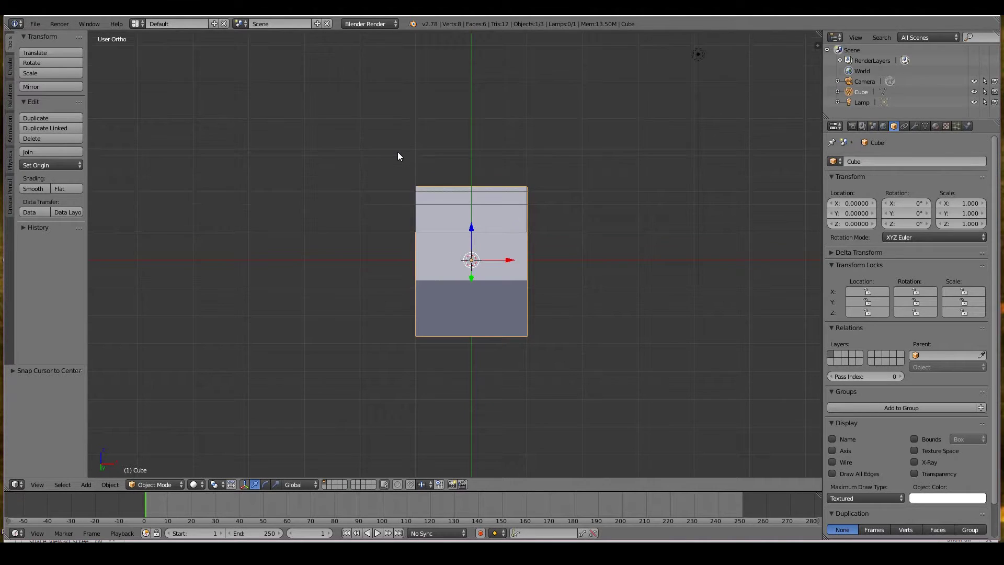
{"action": "key", "text": "KP_8"}
{"action": "key", "text": "KP_8"}
{"action": "key", "text": "KP_8"}
{"action": "key", "text": "KP_8"}
{"action": "key", "text": "KP_8"}
{"action": "key", "text": "KP_8"}
{"action": "key", "text": "KP_8"}
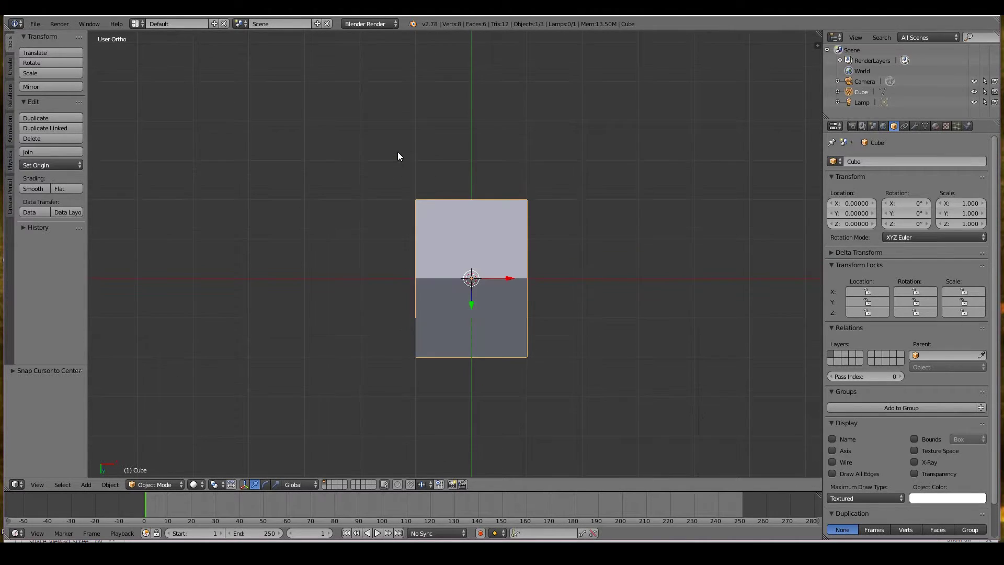
{"action": "key", "text": "KP_8"}
{"action": "key", "text": "KP_8"}
{"action": "key", "text": "KP_8"}
{"action": "key", "text": "KP_8"}
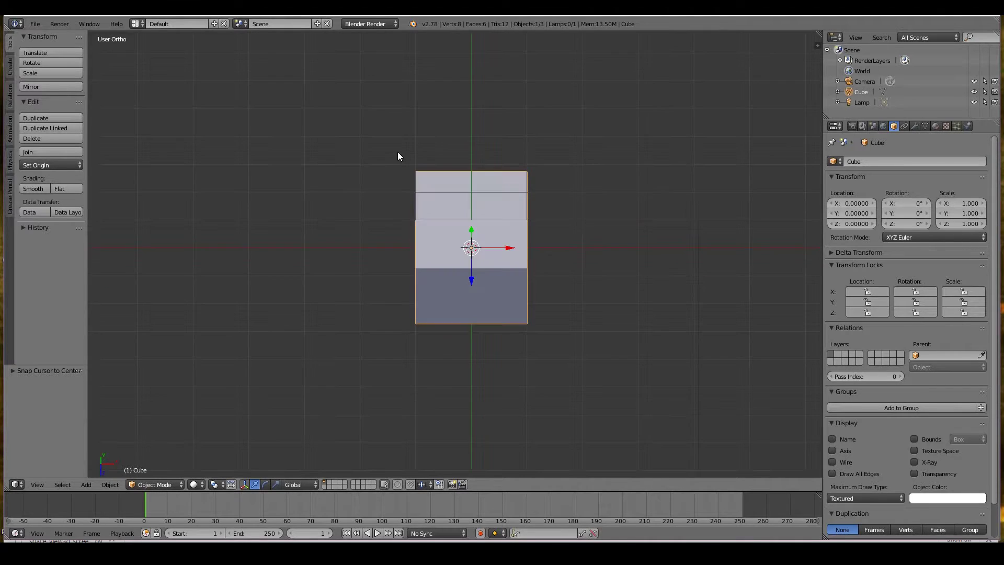
{"action": "key", "text": "KP_1"}
Orbit sideways to show the cube's left face, then its right face, returning to Front.
{"action": "key", "text": "KP_4"}
{"action": "key", "text": "KP_4"}
{"action": "key", "text": "KP_4"}
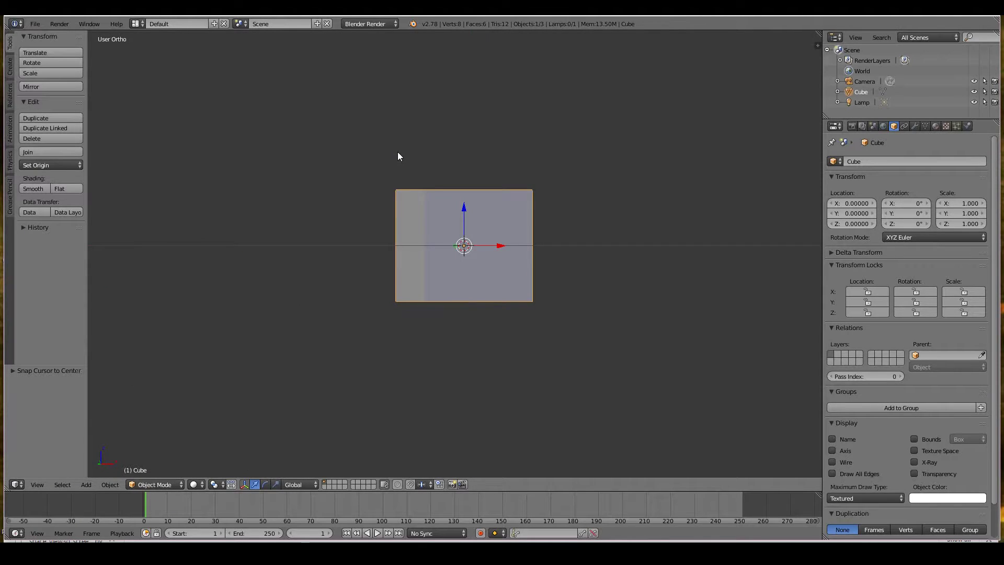
{"action": "key", "text": "KP_4"}
{"action": "key", "text": "KP_4"}
{"action": "key", "text": "KP_4"}
{"action": "key", "text": "KP_4"}
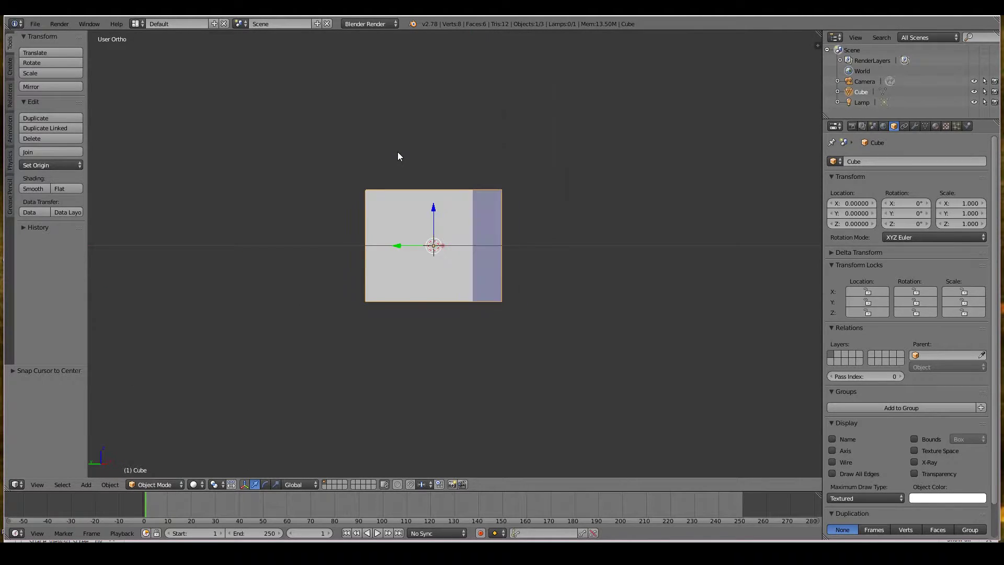
{"action": "key", "text": "KP_1"}
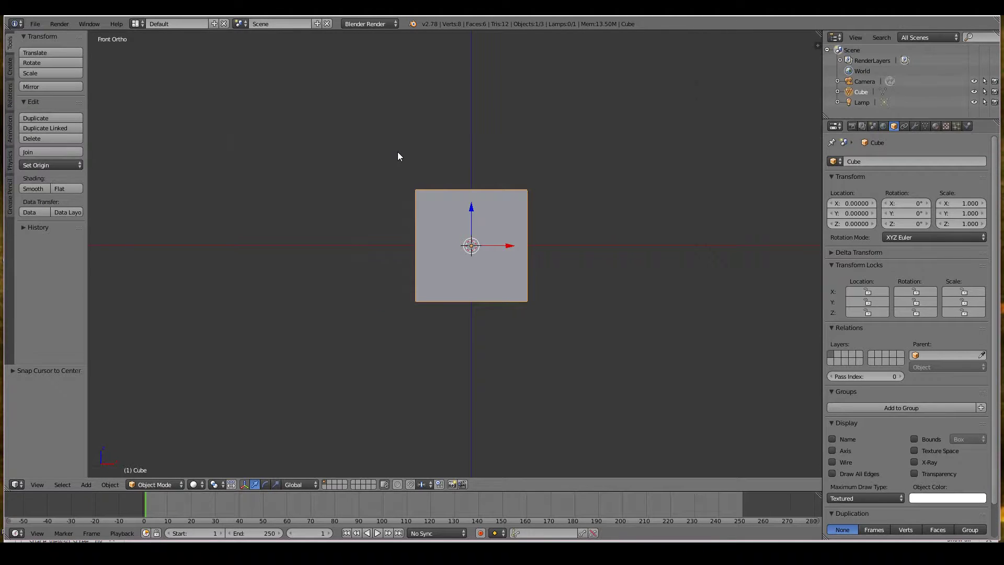
{"action": "key", "text": "KP_6"}
{"action": "key", "text": "KP_6"}
{"action": "key", "text": "KP_6"}
{"action": "key", "text": "KP_6"}
{"action": "key", "text": "KP_6"}
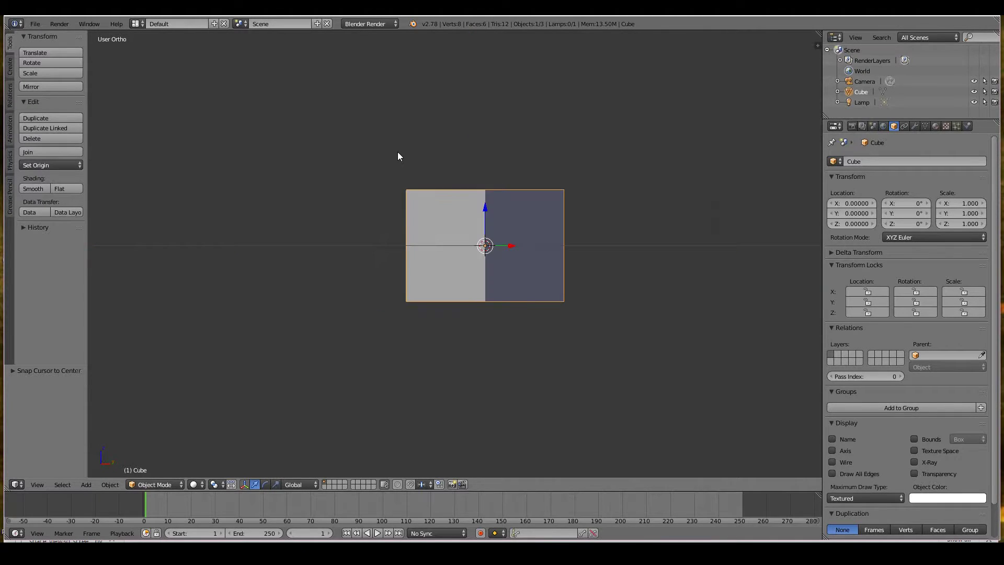
{"action": "key", "text": "KP_1"}
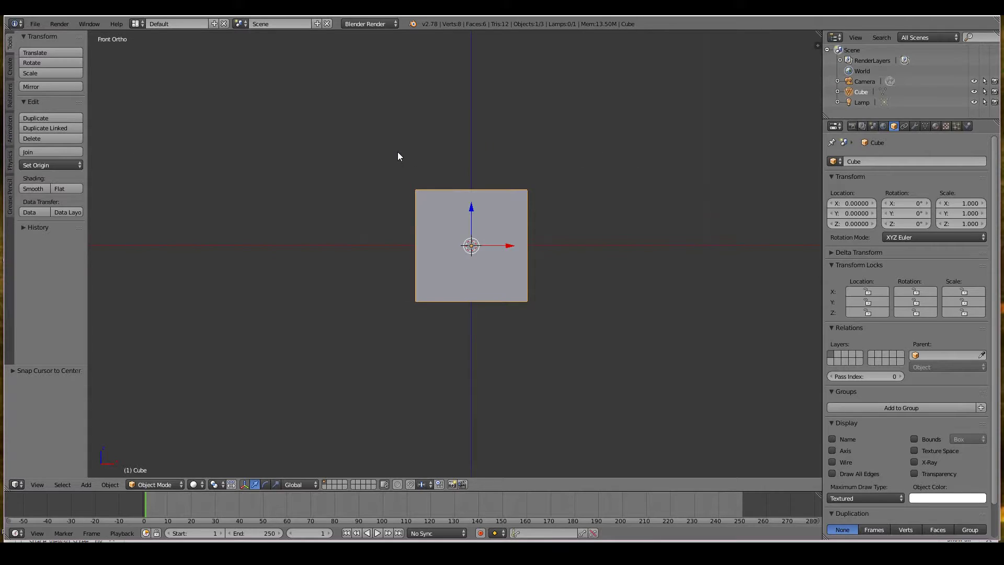
Tilt up over the cube's top face, return face-on, then drag into a three-quarter view.
{"action": "key", "text": "KP_8"}
{"action": "key", "text": "KP_8"}
{"action": "key", "text": "KP_8"}
{"action": "key", "text": "KP_8"}
{"action": "key", "text": "KP_8"}
{"action": "key", "text": "KP_8"}
{"action": "key", "text": "KP_8"}
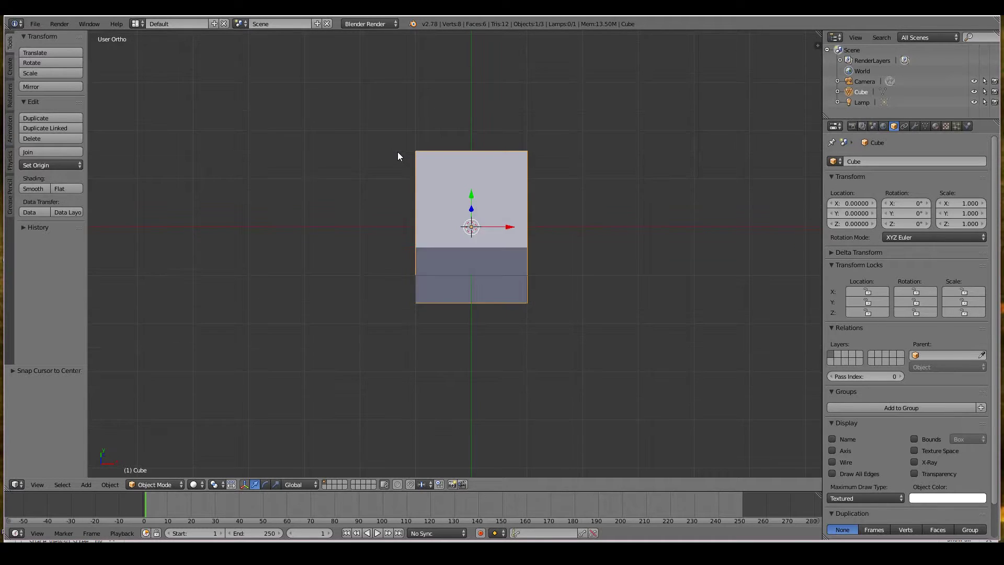
{"action": "key", "text": "KP_8"}
{"action": "key", "text": "KP_8"}
{"action": "key", "text": "KP_8"}
{"action": "key", "text": "KP_8"}
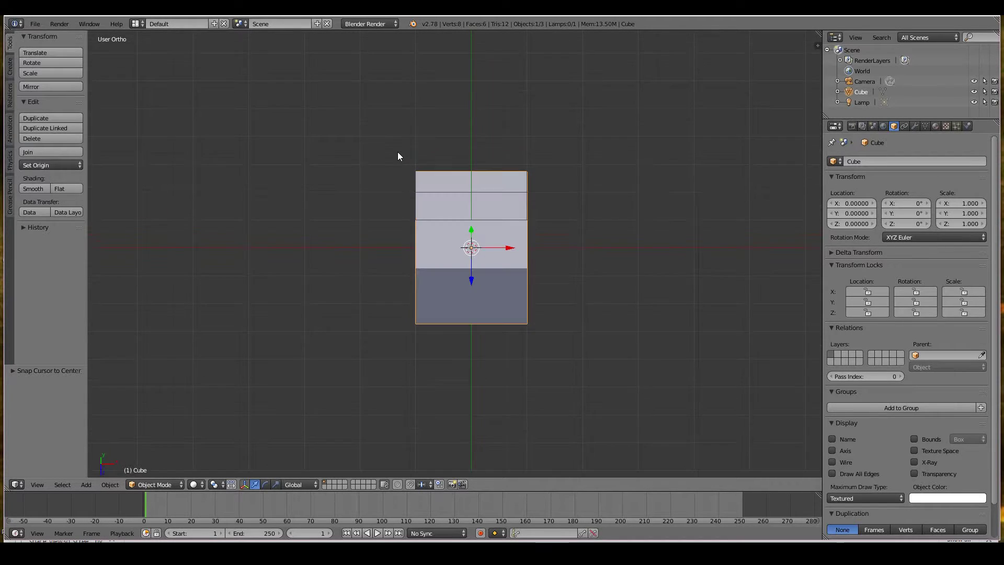
{"action": "key", "text": "KP_1"}
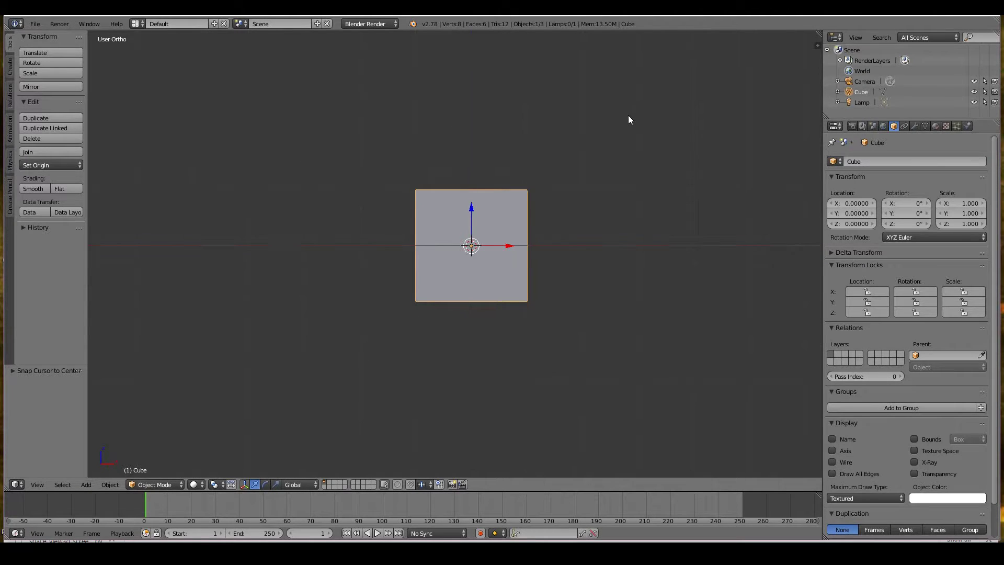
{"action": "middle_click_drag", "start_coordinate": [628, 116], "coordinate": [603, 147]}
Orbit in steps with Numpad 4, 2, 8 and 6, swinging round to the lamp and a three-quarter top view.
{"action": "key", "text": "KP_4"}
{"action": "key", "text": "KP_4"}
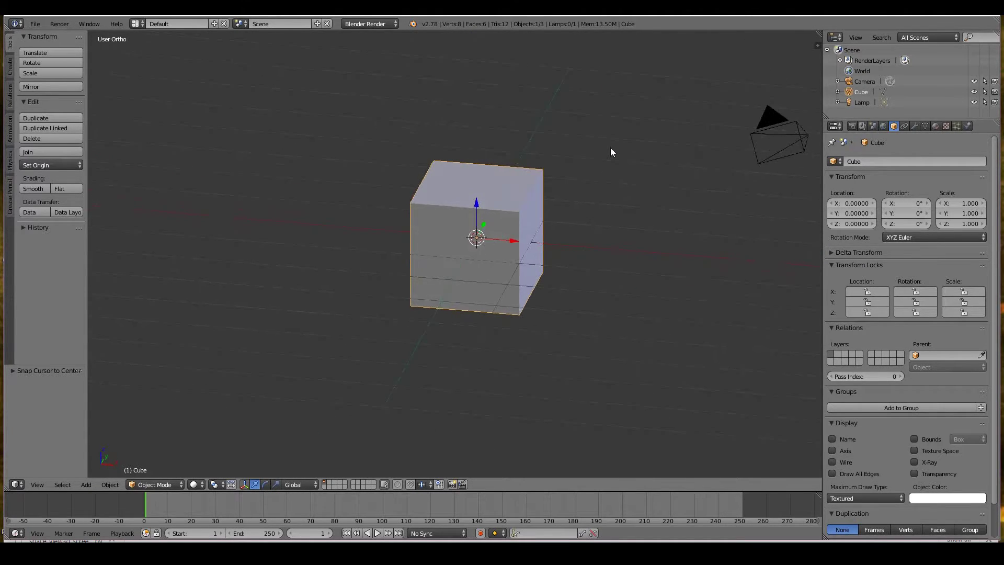
{"action": "key", "text": "KP_2"}
{"action": "key", "text": "KP_8"}
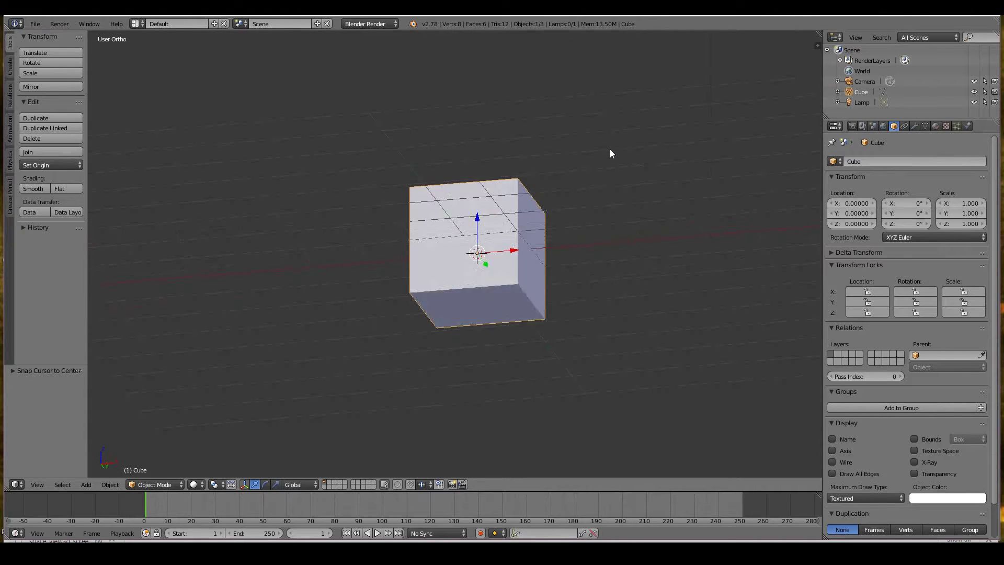
{"action": "key", "text": "KP_4"}
{"action": "key", "text": "KP_4"}
{"action": "key", "text": "KP_4"}
{"action": "key", "text": "KP_2"}
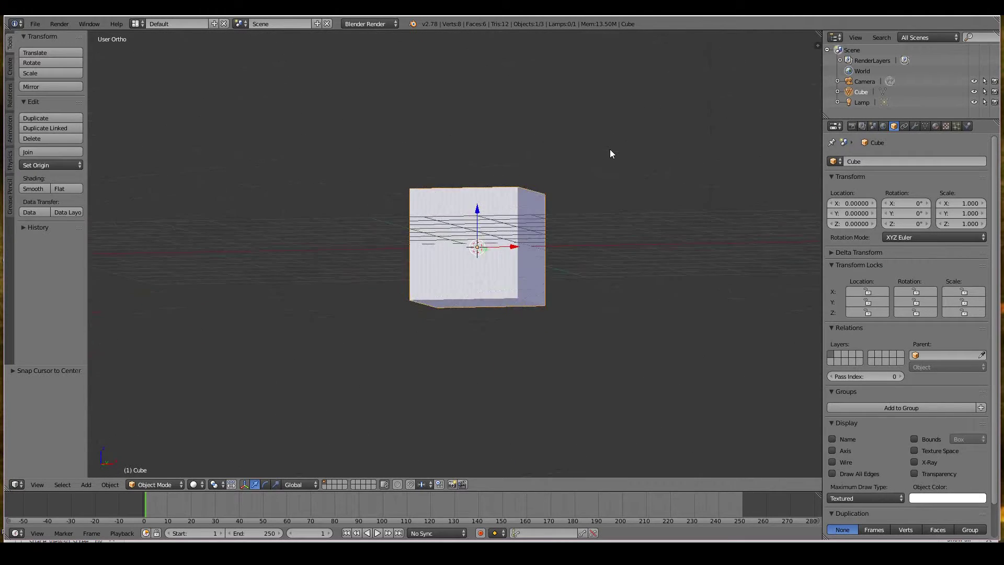
{"action": "key", "text": "KP_8"}
{"action": "key", "text": "KP_6"}
{"action": "key", "text": "KP_6"}
Keep stepping around and over the cube's top, then tilt to a level side view and orbit freely.
{"action": "key", "text": "KP_4"}
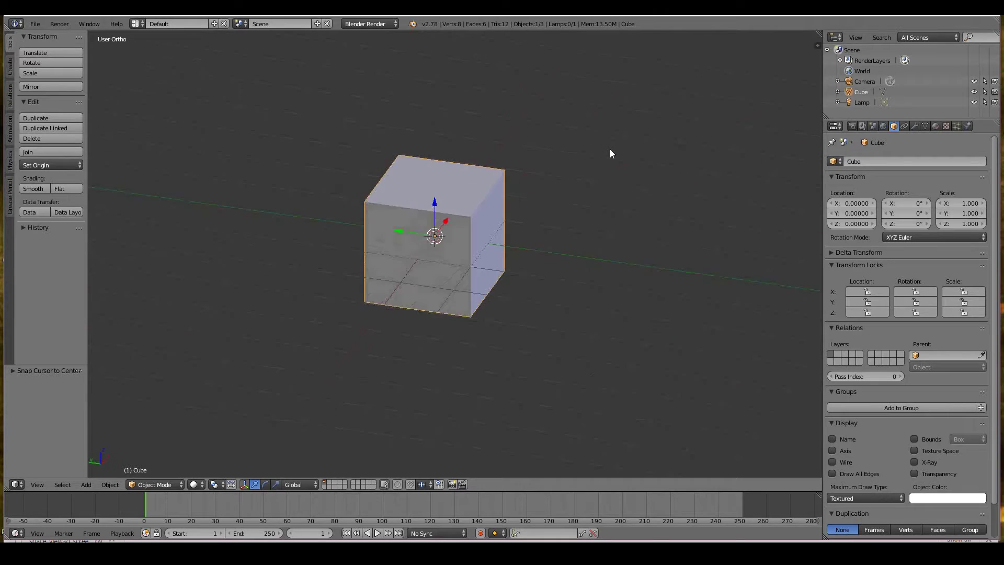
{"action": "key", "text": "KP_4"}
{"action": "key", "text": "KP_8"}
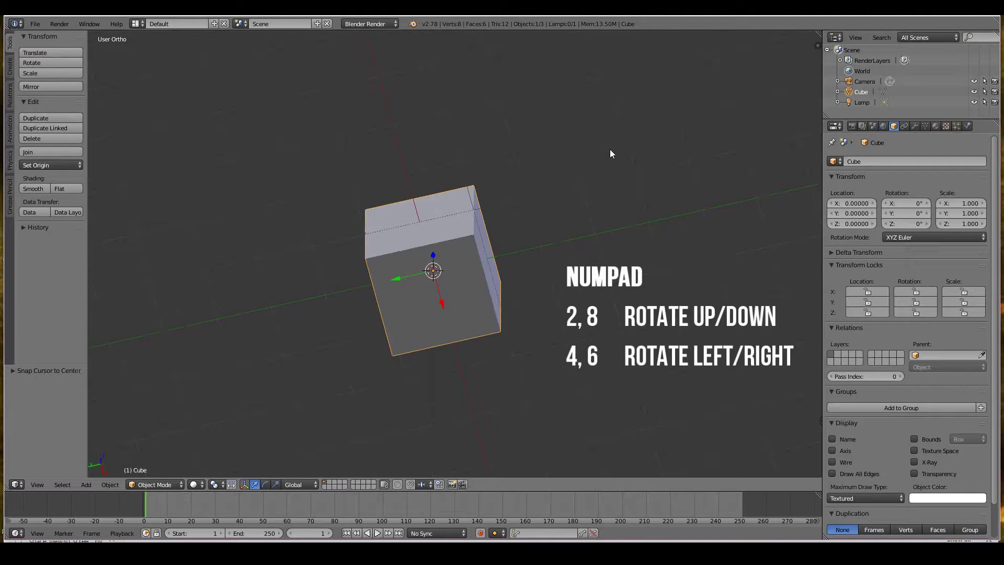
{"action": "key", "text": "KP_8"}
{"action": "key", "text": "KP_8"}
{"action": "key", "text": "KP_8"}
{"action": "key", "text": "KP_8"}
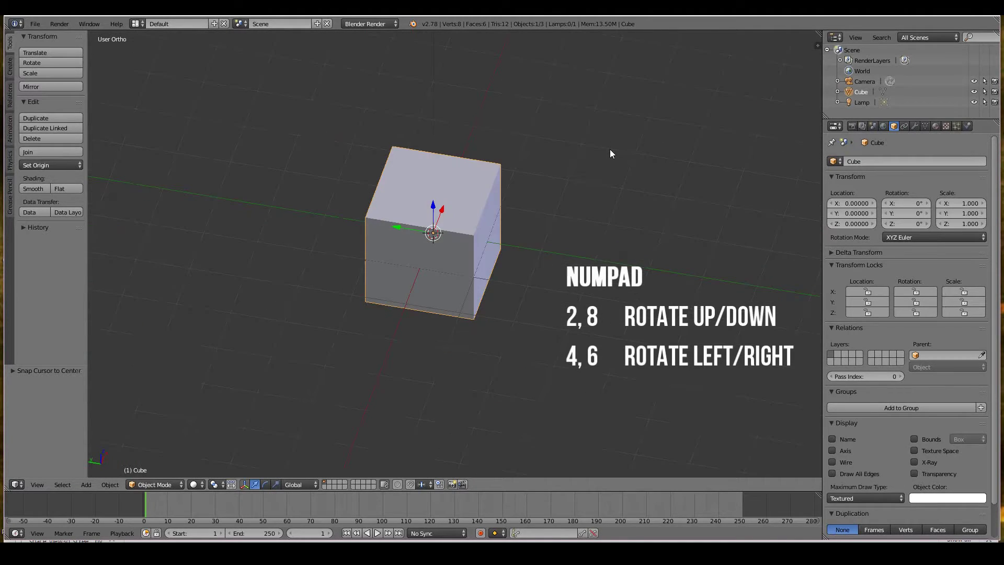
{"action": "key", "text": "KP_4"}
{"action": "key", "text": "KP_4"}
{"action": "key", "text": "KP_4"}
{"action": "key", "text": "KP_4"}
{"action": "key", "text": "KP_4"}
{"action": "key", "text": "KP_4"}
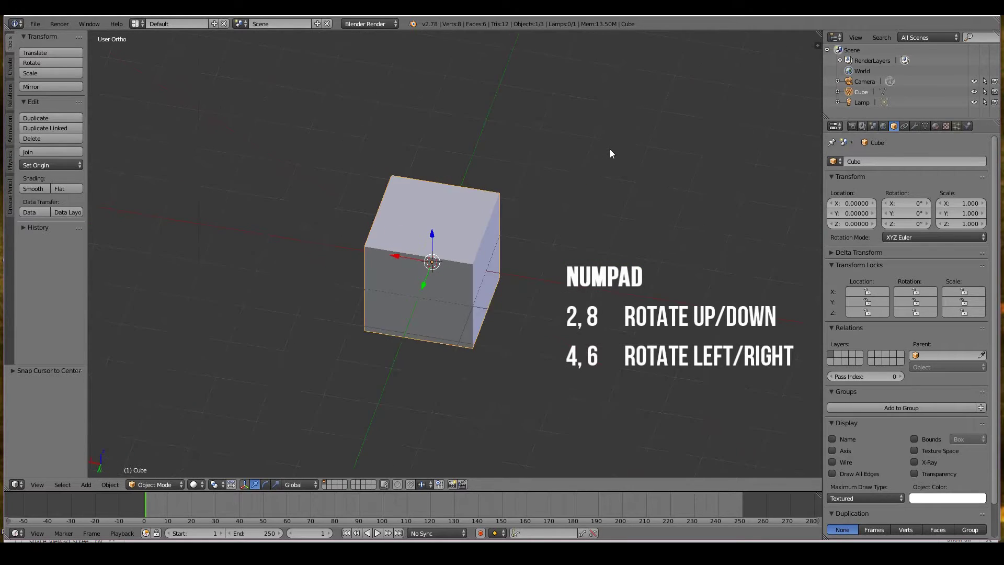
{"action": "key", "text": "KP_4"}
{"action": "key", "text": "KP_4"}
{"action": "key", "text": "KP_4"}
{"action": "key", "text": "KP_4"}
{"action": "key", "text": "KP_4"}
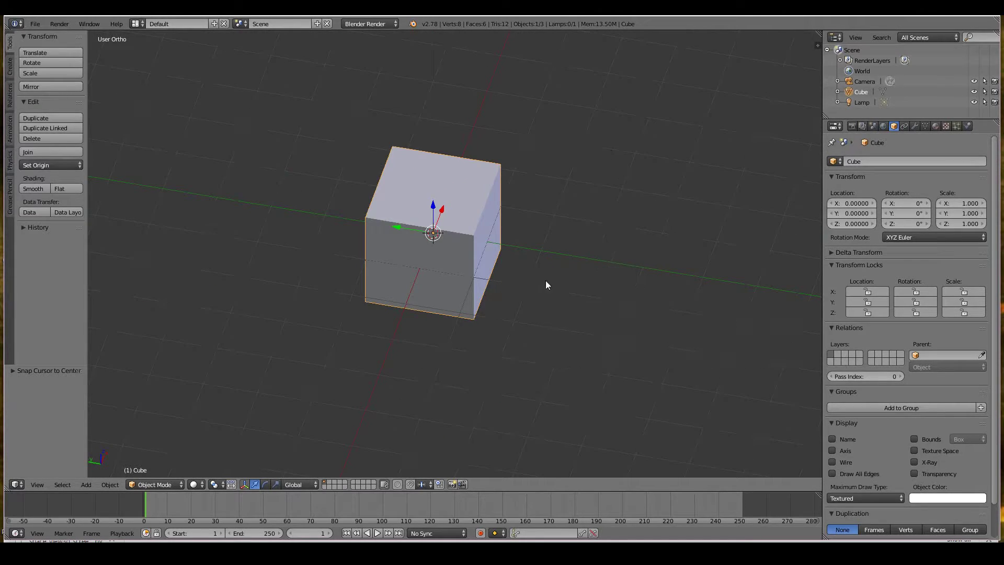
{"action": "key", "text": "KP_2"}
{"action": "key", "text": "KP_2"}
{"action": "middle_click_drag", "start_coordinate": [562, 234], "coordinate": [385, 205]}
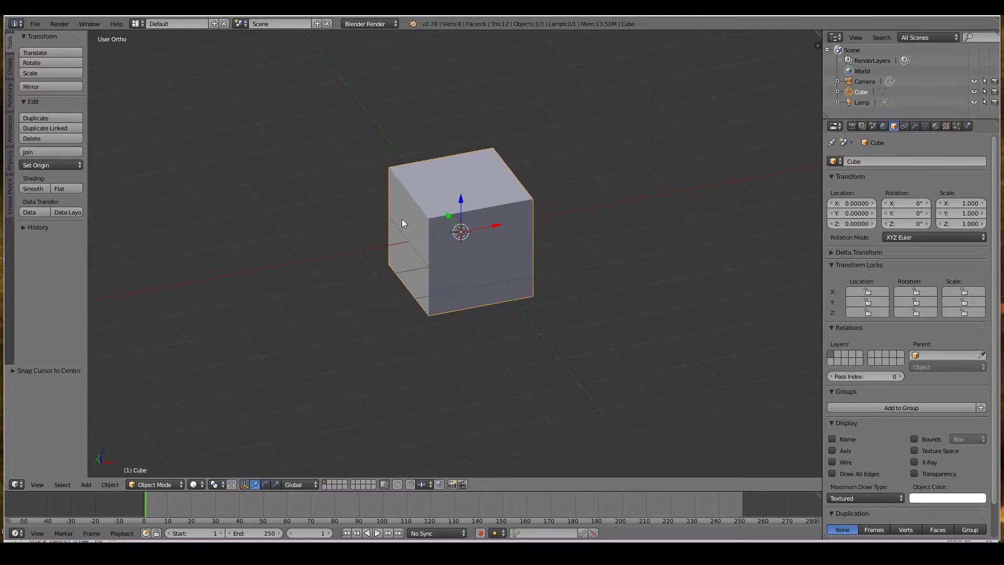
Zoom and orbit until the cube sits small in the centre, then select the camera at upper right.
{"action": "middle_click_drag", "start_coordinate": [353, 211], "coordinate": [369, 218]}
{"action": "scroll", "coordinate": [378, 231], "scroll_direction": "up", "scroll_amount": 2}
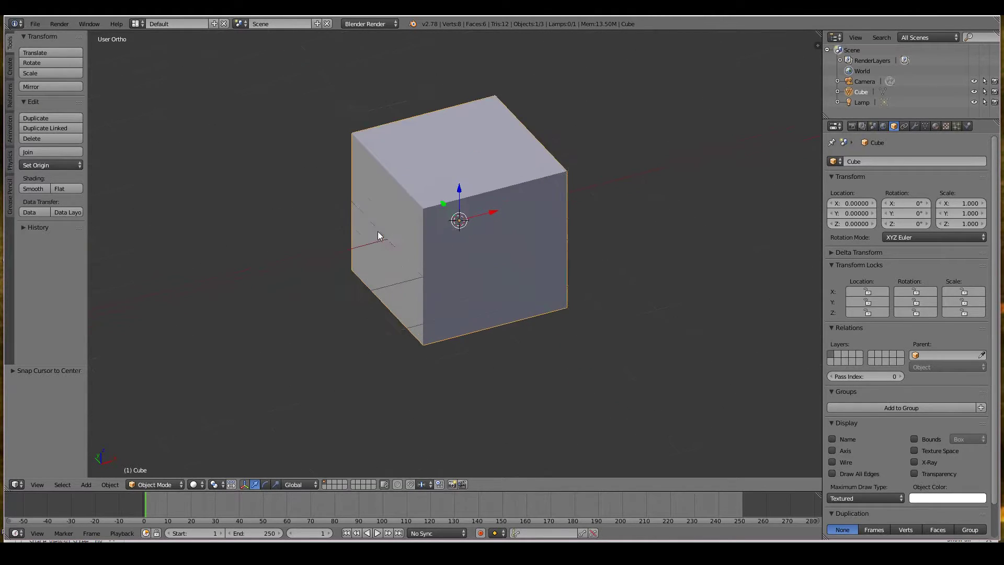
{"action": "scroll", "coordinate": [377, 231], "scroll_direction": "down", "scroll_amount": 1}
{"action": "scroll", "coordinate": [378, 232], "scroll_direction": "up", "scroll_amount": 3}
{"action": "scroll", "coordinate": [377, 231], "scroll_direction": "up", "scroll_amount": 2}
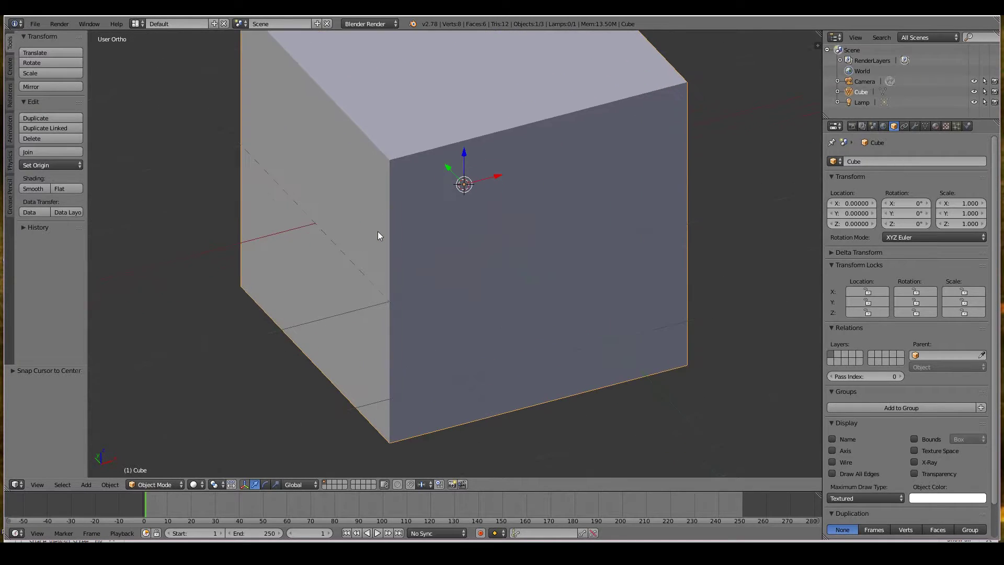
{"action": "scroll", "coordinate": [377, 231], "scroll_direction": "down", "scroll_amount": 6}
{"action": "scroll", "coordinate": [378, 232], "scroll_direction": "up", "scroll_amount": 3}
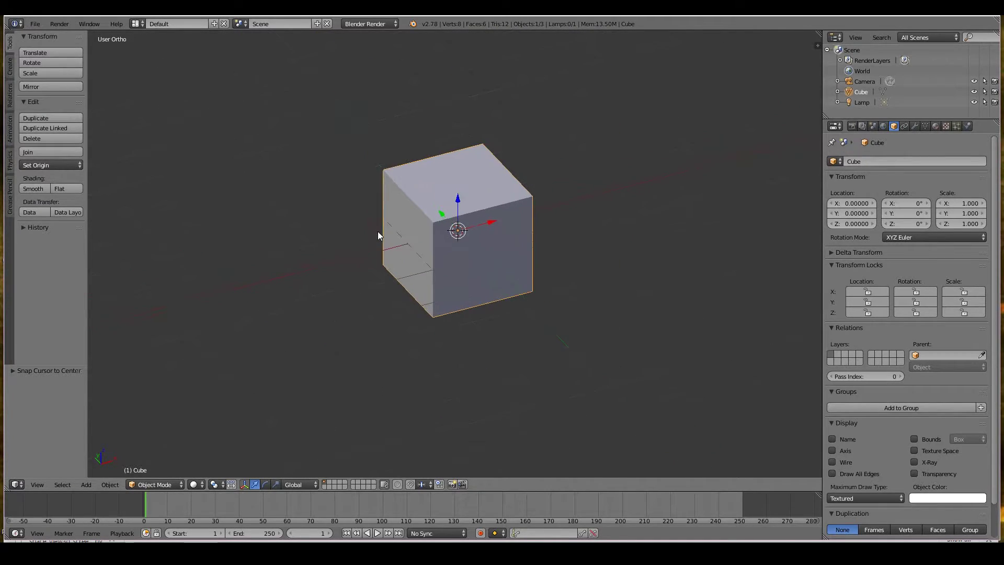
{"action": "scroll", "coordinate": [378, 231], "scroll_direction": "down", "scroll_amount": 1}
{"action": "scroll", "coordinate": [378, 231], "scroll_direction": "down", "scroll_amount": 4}
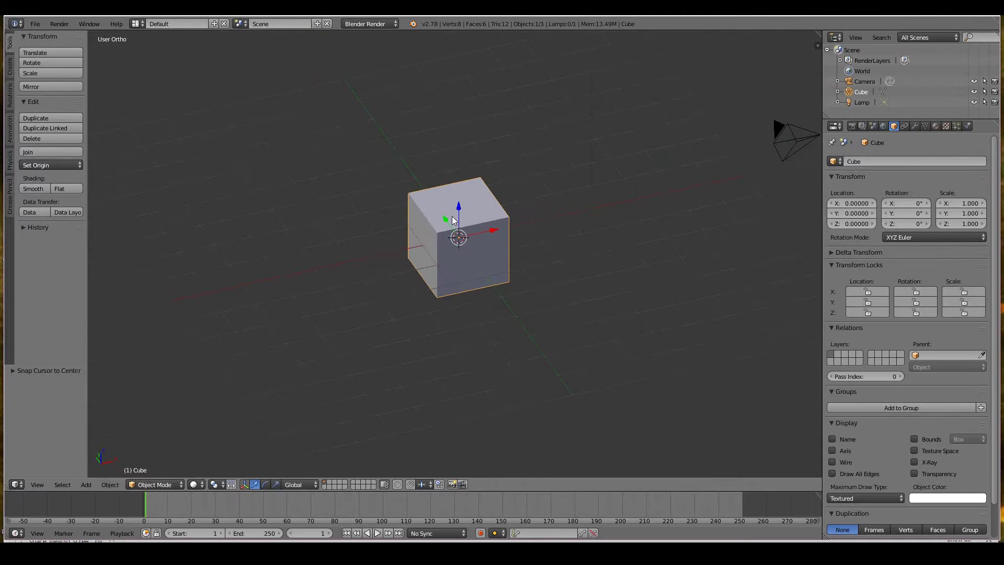
{"action": "middle_click_drag", "start_coordinate": [457, 260], "coordinate": [511, 186]}
{"action": "scroll", "coordinate": [416, 183], "scroll_direction": "down", "scroll_amount": 1}
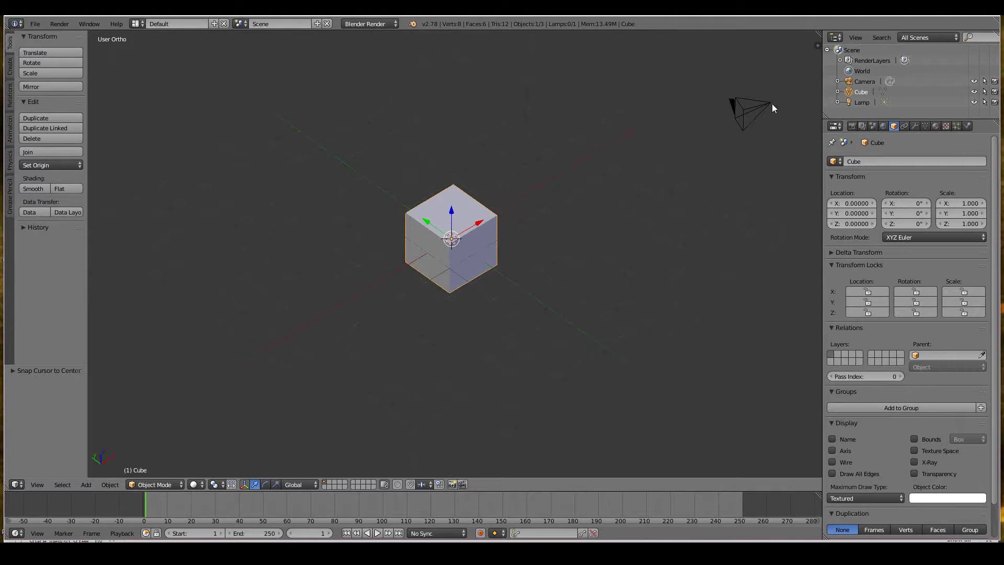
{"action": "right_click", "coordinate": [770, 102]}
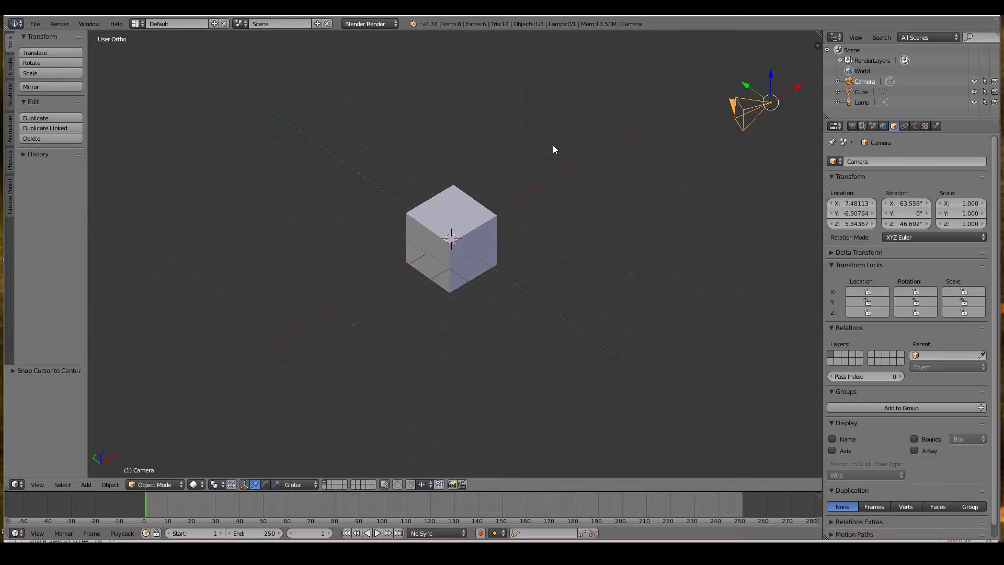
Orbit so the selected camera swings across the view, then frame it with Numpad period.
{"action": "middle_click_drag", "start_coordinate": [496, 195], "coordinate": [474, 239]}
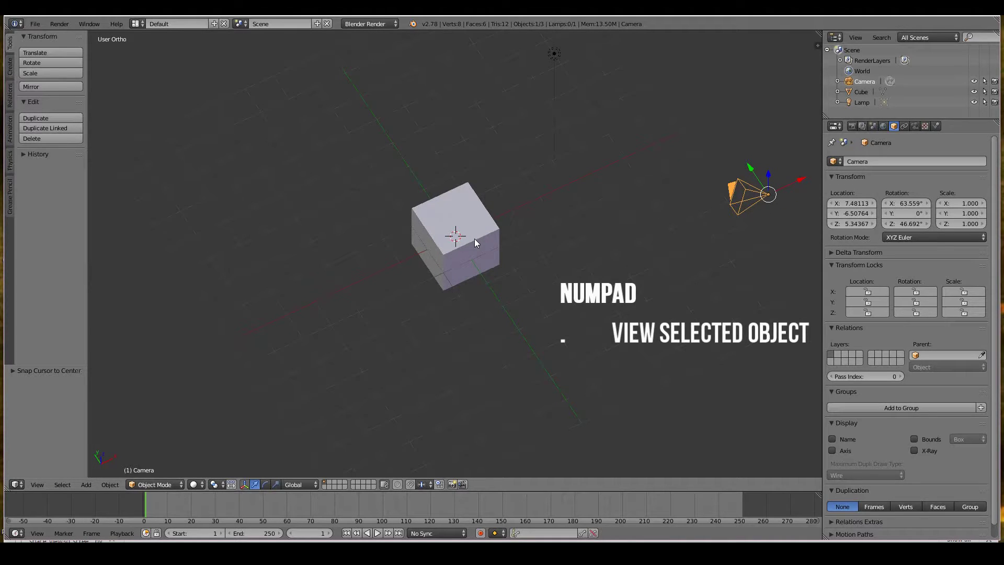
{"action": "key", "text": "KP_Decimal"}
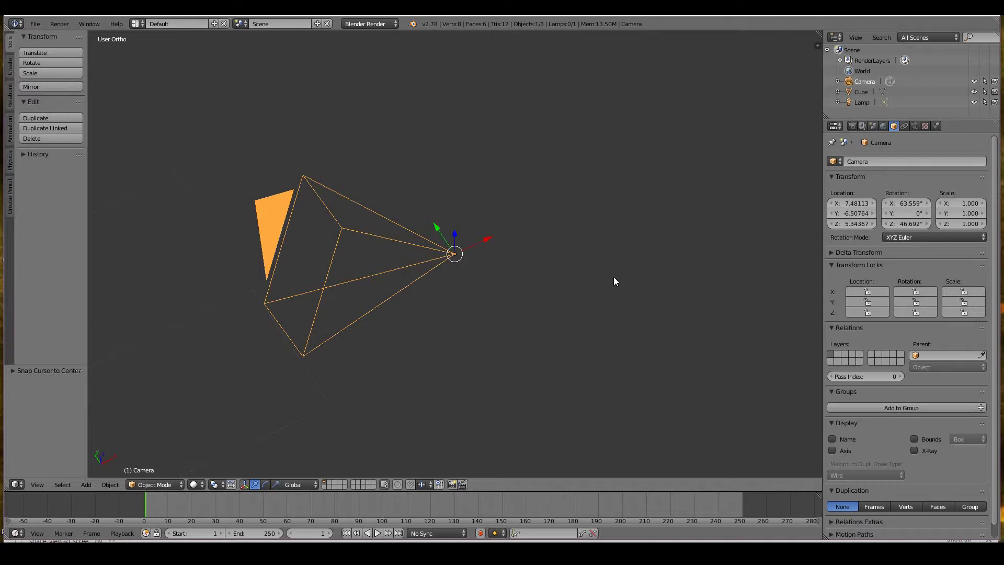
Orbit around the camera and zoom out until the cube, camera and lamp all show.
{"action": "middle_click_drag", "start_coordinate": [635, 254], "coordinate": [477, 250]}
{"action": "scroll", "coordinate": [478, 246], "scroll_direction": "down", "scroll_amount": 10}
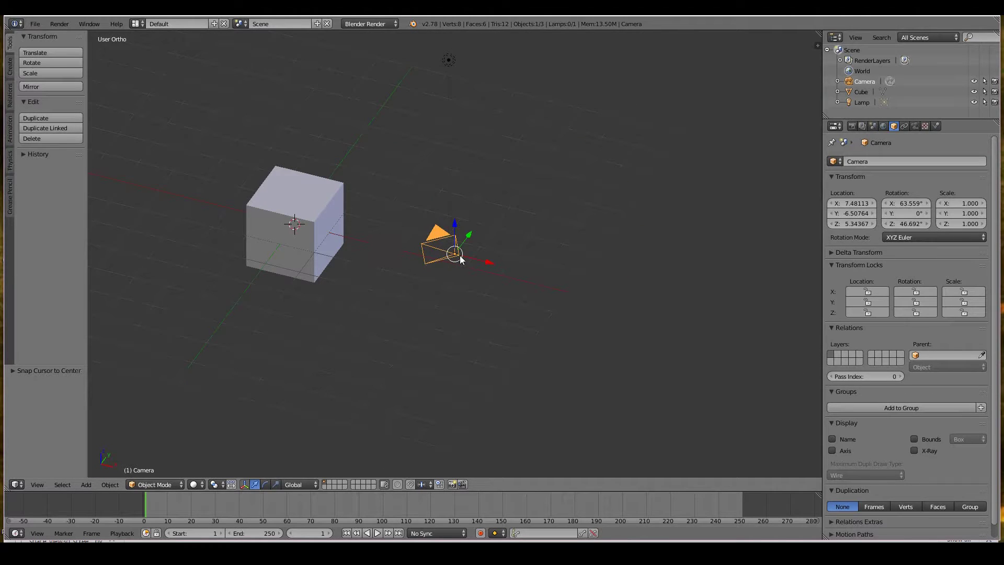
{"action": "scroll", "coordinate": [461, 254], "scroll_direction": "down", "scroll_amount": 2}
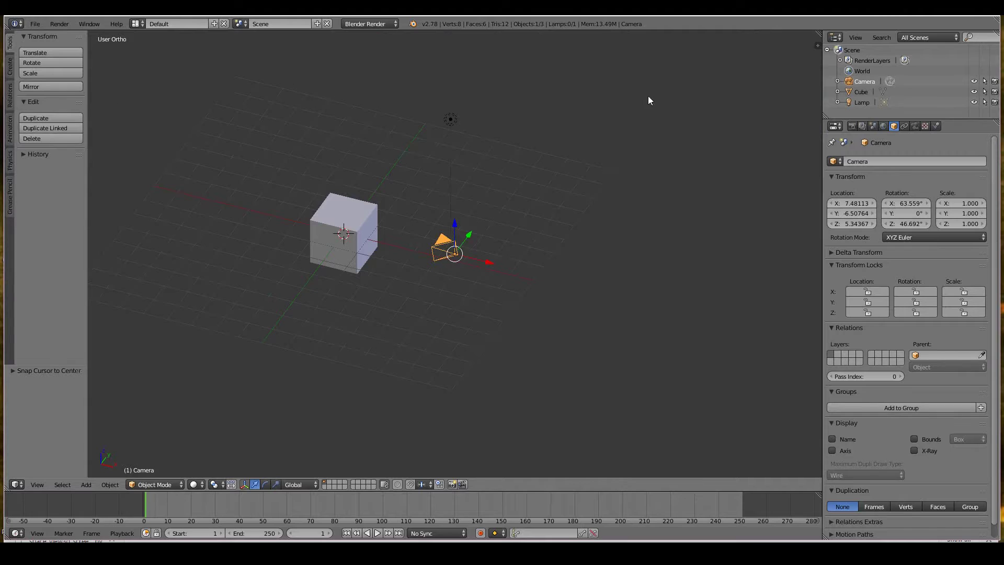
{"action": "middle_click_drag", "start_coordinate": [577, 301], "coordinate": [301, 295]}
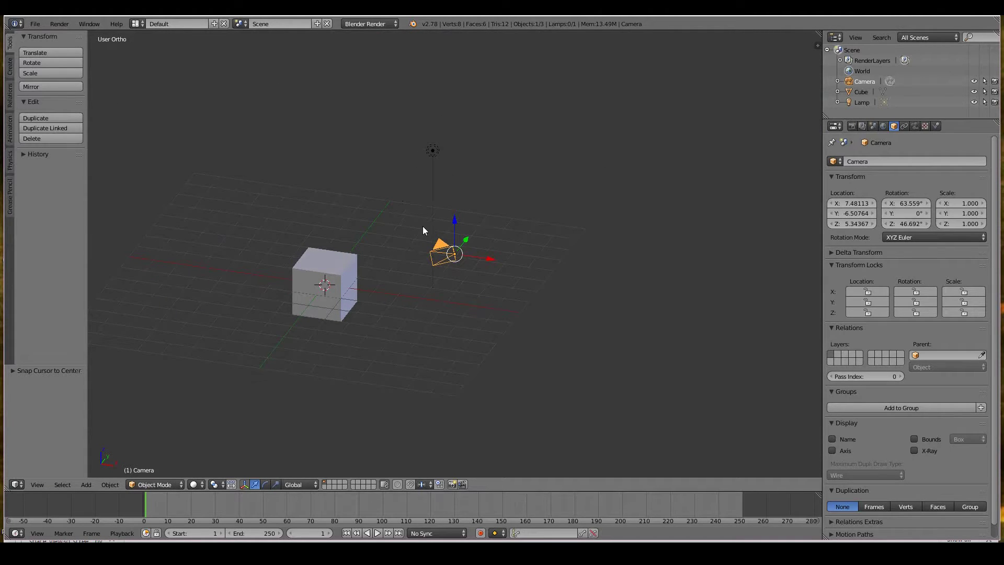
{"action": "middle_click_drag", "start_coordinate": [409, 271], "coordinate": [367, 303]}
Select the cube and isolate it in local view with Numpad /.
{"action": "right_click", "coordinate": [312, 291]}
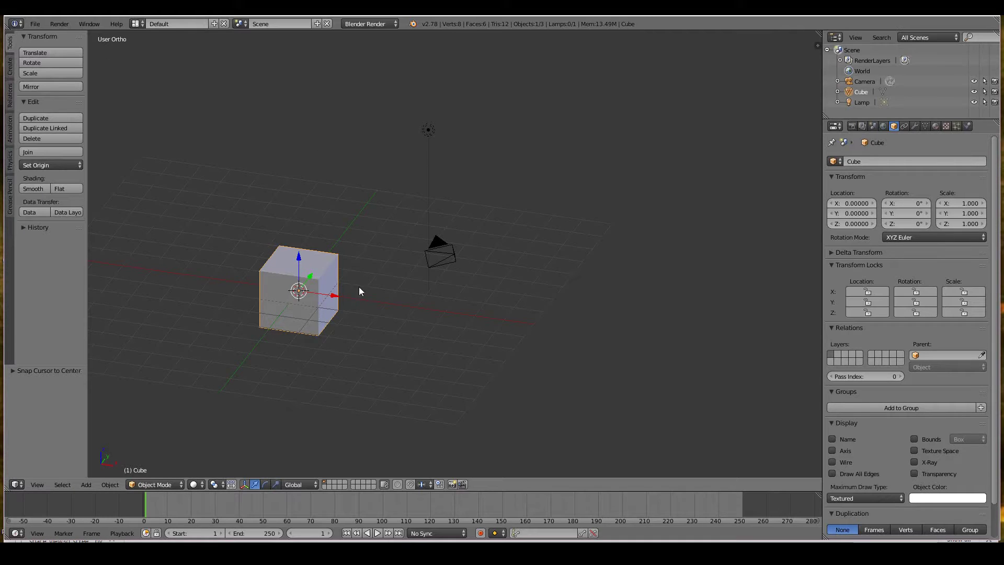
{"action": "right_click", "coordinate": [432, 252]}
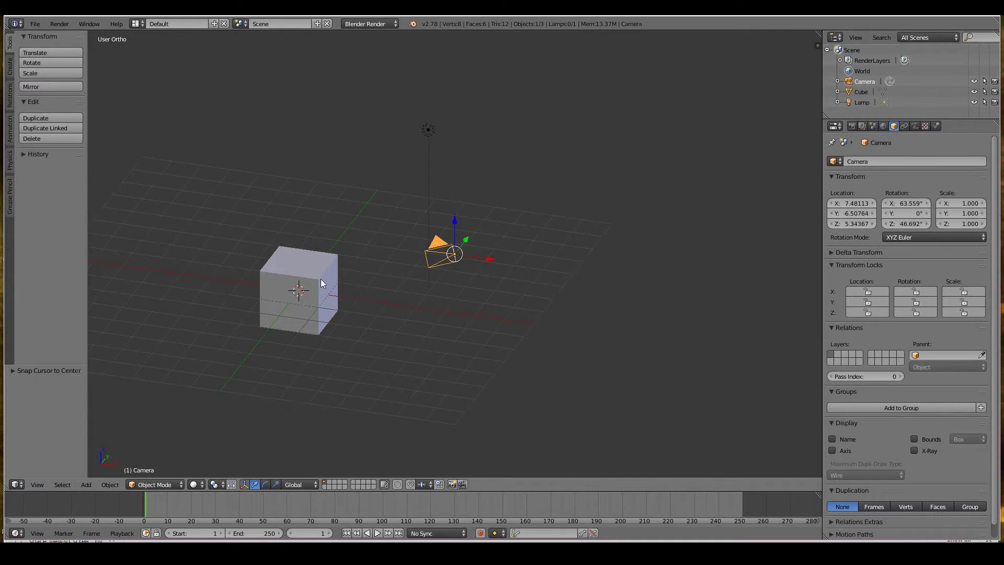
{"action": "right_click", "coordinate": [308, 280]}
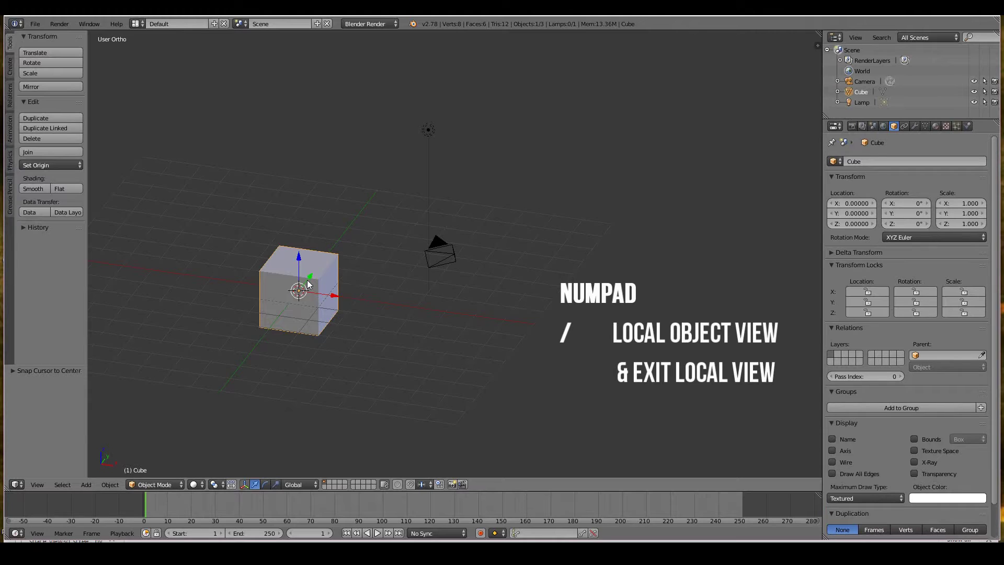
{"action": "key", "text": "KP_Divide"}
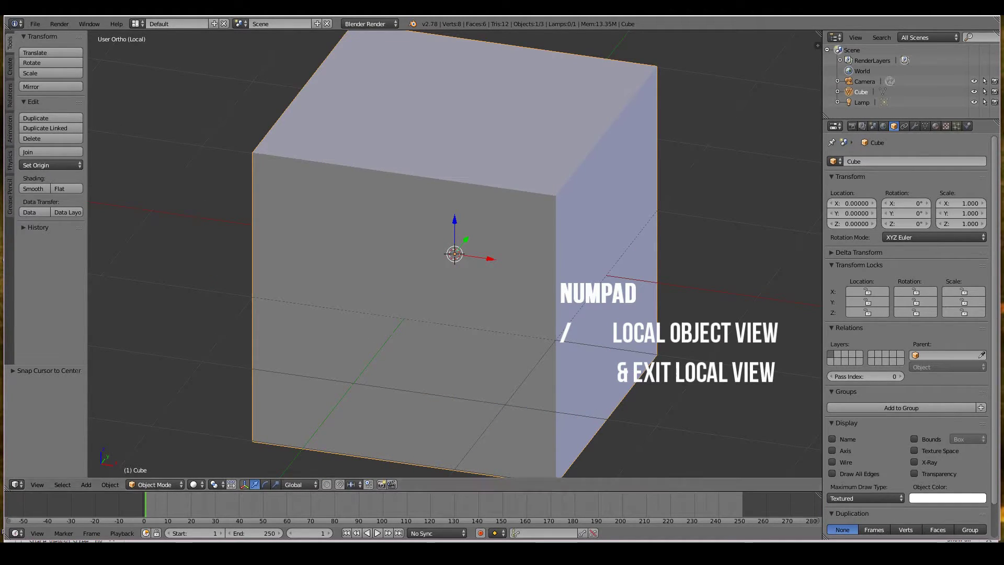
Zoom in and out, then orbit to a front-on view of the isolated cube.
{"action": "scroll", "coordinate": [487, 205], "scroll_direction": "down", "scroll_amount": 10}
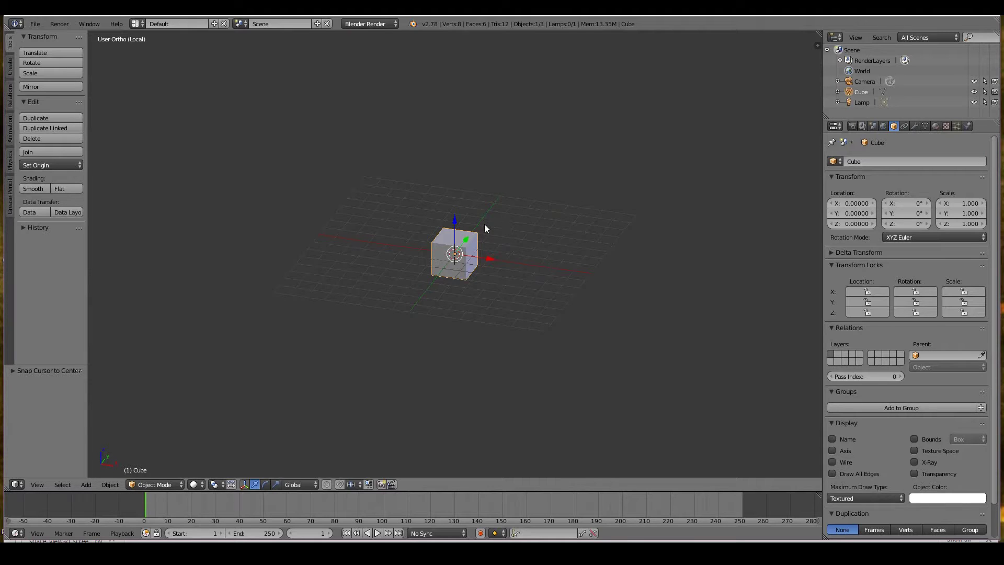
{"action": "scroll", "coordinate": [555, 195], "scroll_direction": "up", "scroll_amount": 3}
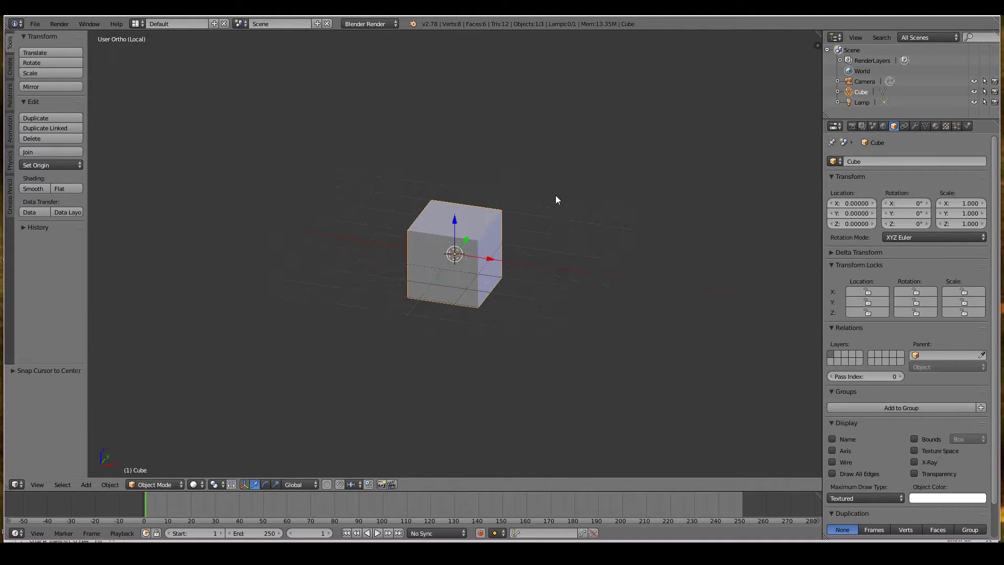
{"action": "scroll", "coordinate": [478, 224], "scroll_direction": "up", "scroll_amount": 3}
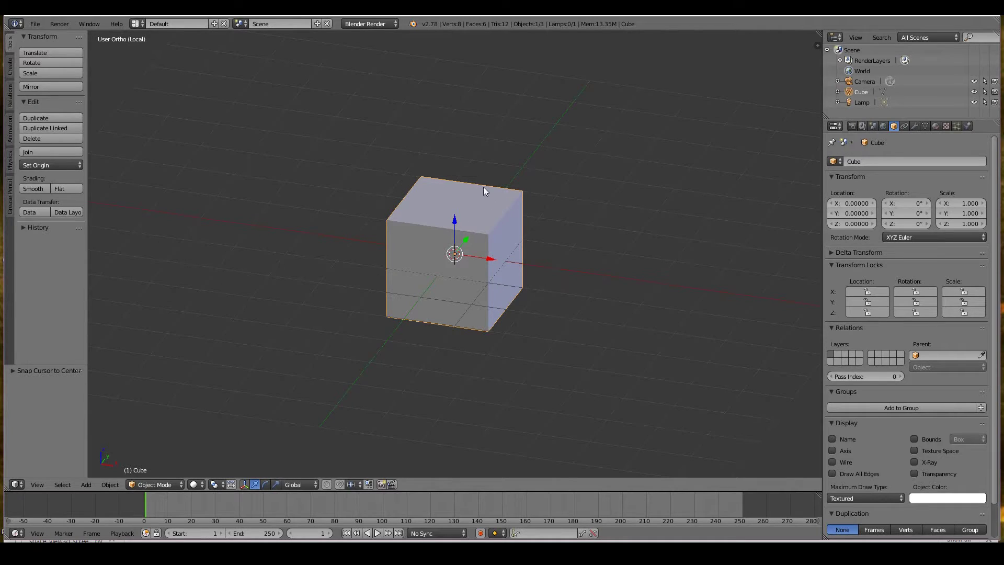
{"action": "scroll", "coordinate": [482, 189], "scroll_direction": "down", "scroll_amount": 2}
{"action": "mouse_move", "coordinate": [570, 164]}
{"action": "middle_mouse_down"}
{"action": "mouse_move", "coordinate": [551, 177]}
{"action": "mouse_move", "coordinate": [564, 167]}
{"action": "middle_mouse_up"}
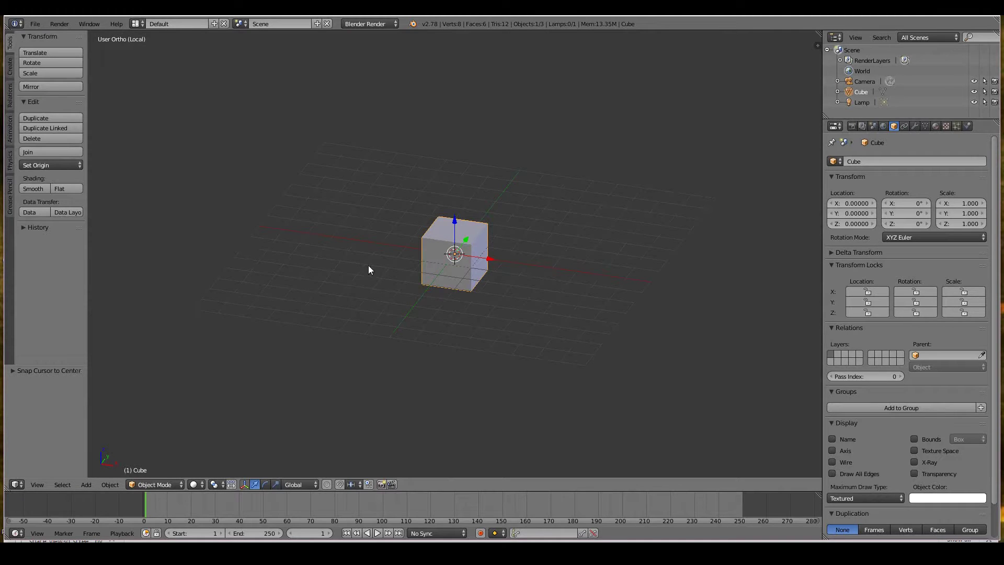
{"action": "scroll", "coordinate": [467, 294], "scroll_direction": "up", "scroll_amount": 3}
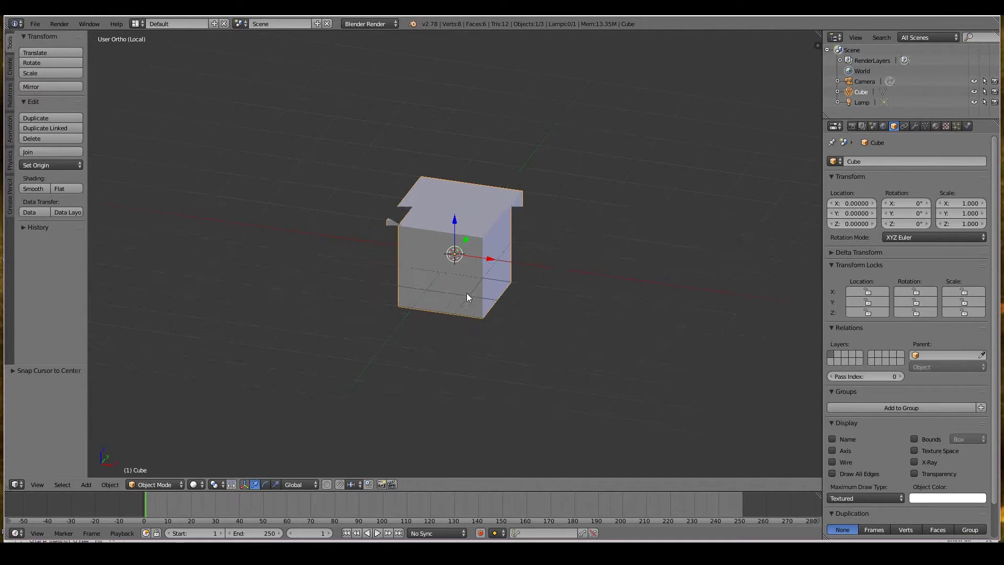
{"action": "middle_click_drag", "start_coordinate": [466, 293], "coordinate": [297, 255]}
Zoom closer and orbit left around the cube to show its left face.
{"action": "scroll", "coordinate": [348, 280], "scroll_direction": "up", "scroll_amount": 2}
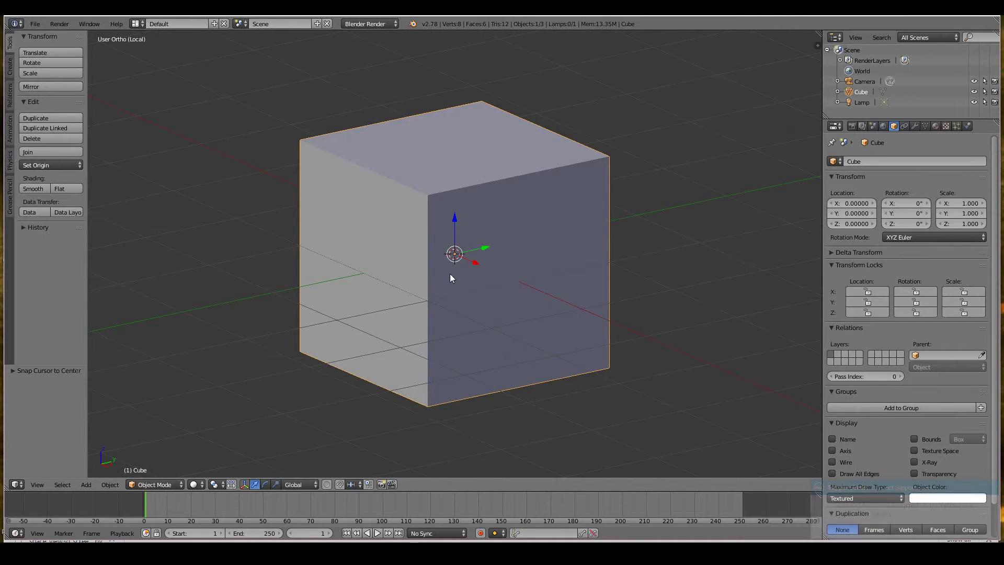
{"action": "scroll", "coordinate": [465, 269], "scroll_direction": "up", "scroll_amount": 1}
{"action": "middle_click_drag", "start_coordinate": [569, 299], "coordinate": [294, 280]}
{"action": "scroll", "coordinate": [701, 296], "scroll_direction": "down", "scroll_amount": 3}
{"action": "middle_click_drag", "start_coordinate": [539, 310], "coordinate": [600, 318]}
{"action": "scroll", "coordinate": [632, 310], "scroll_direction": "down", "scroll_amount": 1}
{"action": "scroll", "coordinate": [601, 328], "scroll_direction": "up", "scroll_amount": 1}
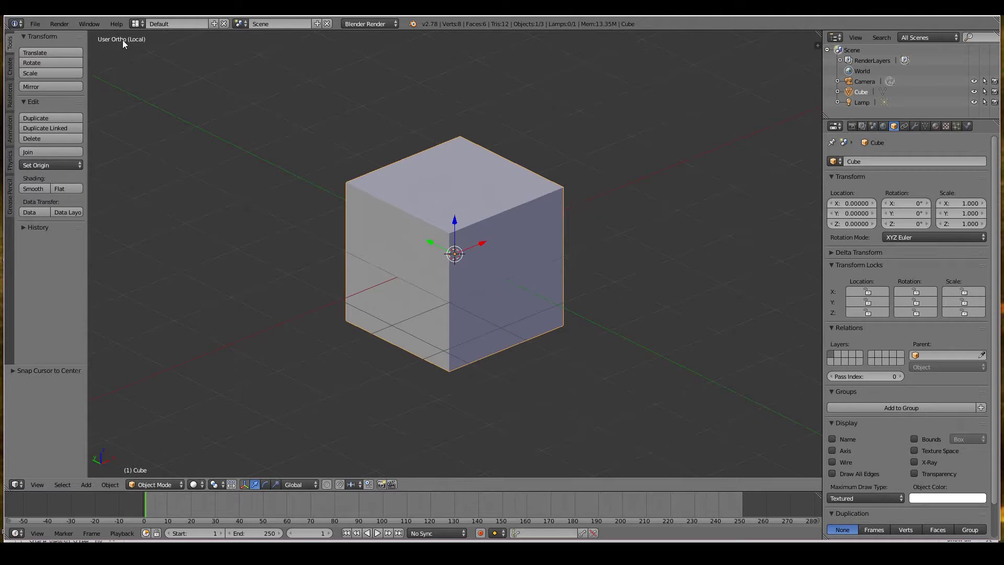
{"action": "middle_click_drag", "start_coordinate": [324, 260], "coordinate": [337, 257]}
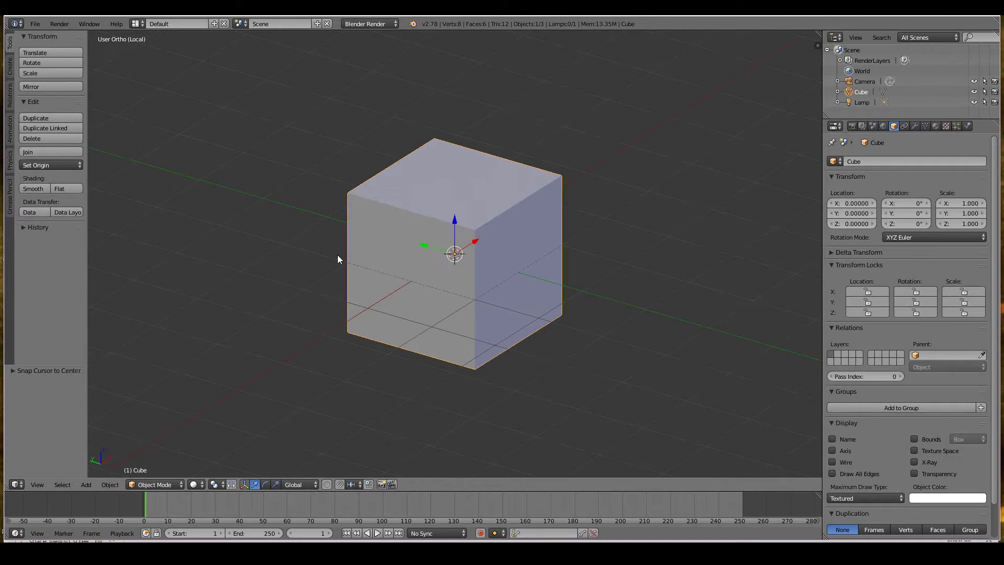
Exit local view, centre on the cube with Numpad ., and orbit to a lower frontal angle.
{"action": "key", "text": "KP_Divide"}
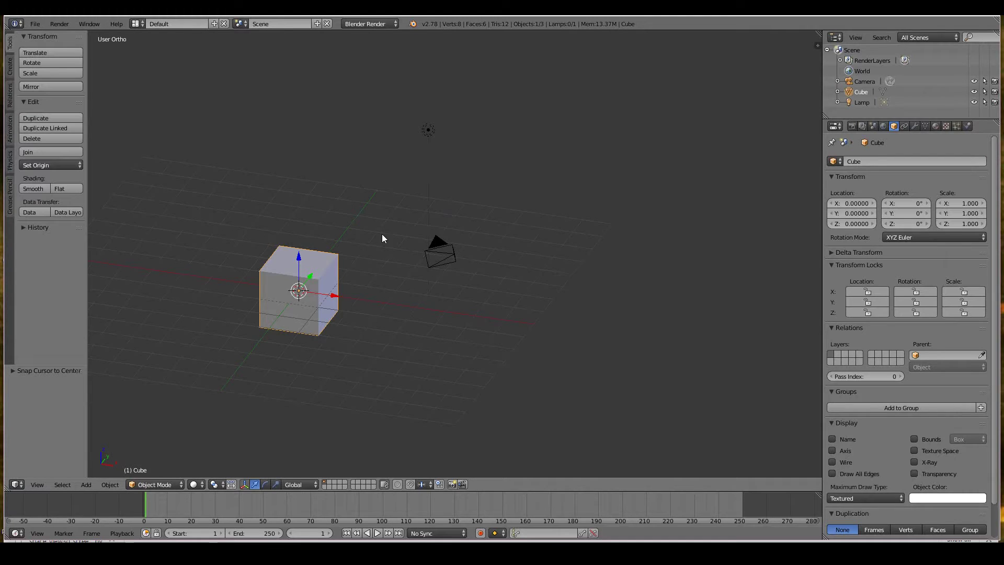
{"action": "key", "text": "KP_Decimal"}
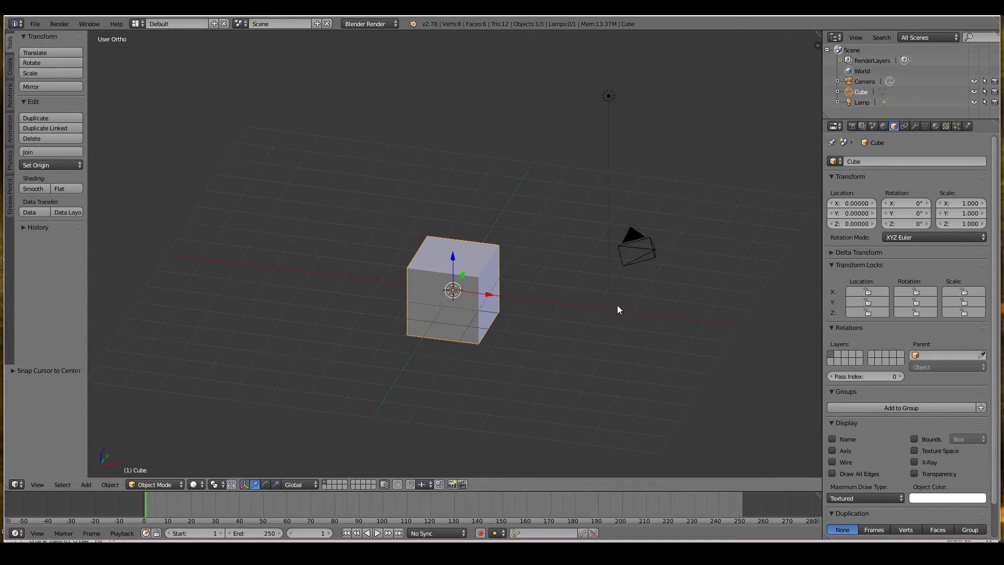
{"action": "middle_click_drag", "start_coordinate": [617, 307], "coordinate": [601, 335]}
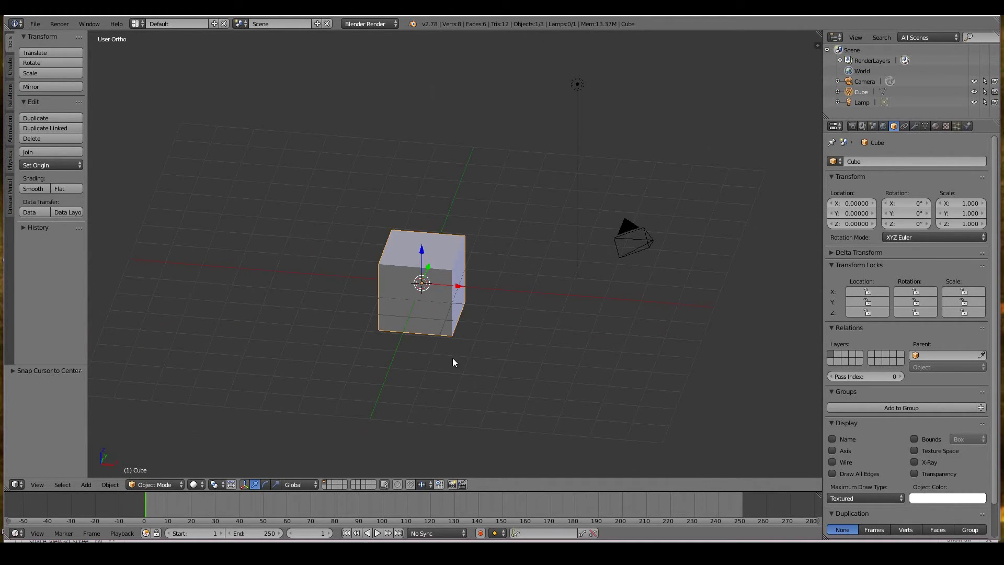
Switch in turn to the Left, Right and Front preset views from the View menu.
{"action": "left_click", "coordinate": [37, 485]}
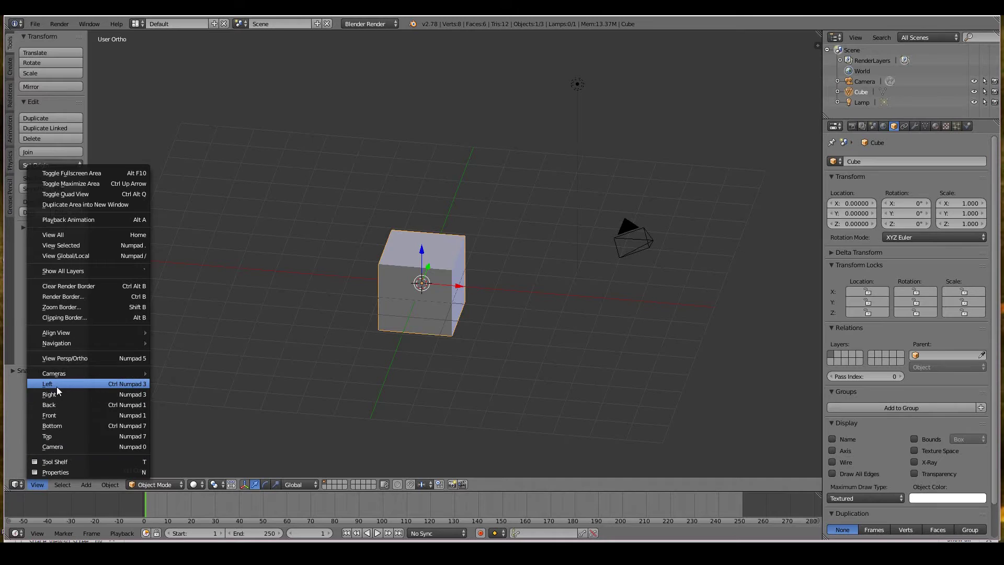
{"action": "left_click", "coordinate": [57, 387]}
{"action": "left_click", "coordinate": [39, 486]}
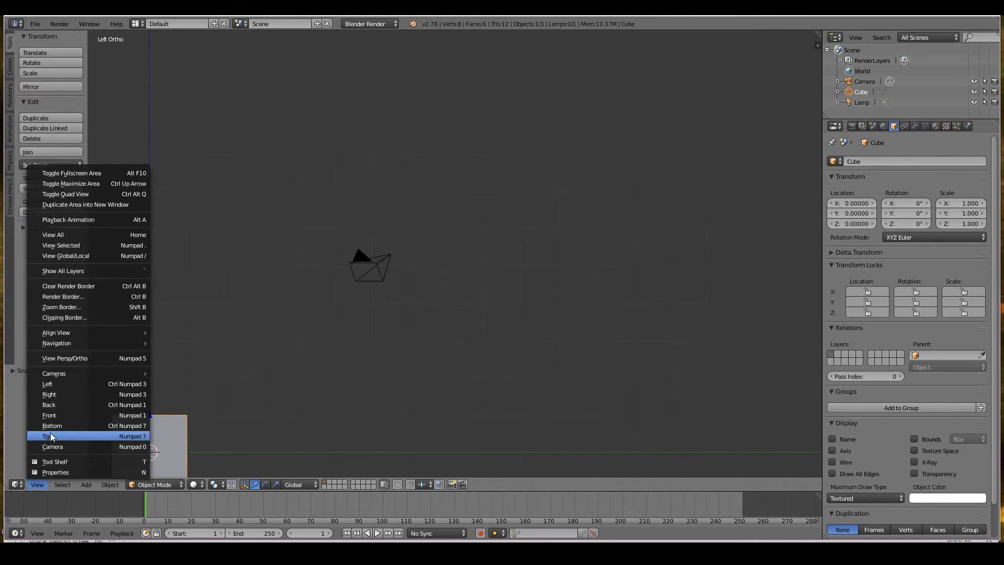
{"action": "left_click", "coordinate": [49, 446]}
{"action": "left_click", "coordinate": [39, 485]}
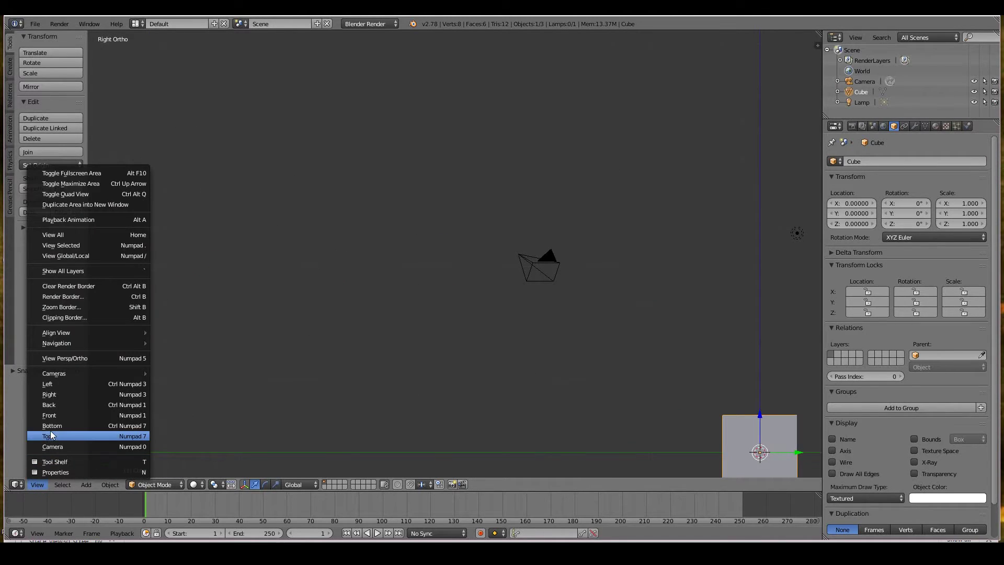
{"action": "left_click", "coordinate": [56, 415]}
Adjust the front view, then switch to the Bottom view and back to the Right view.
{"action": "scroll", "coordinate": [394, 377], "scroll_direction": "down", "scroll_amount": 10, "text": "shift"}
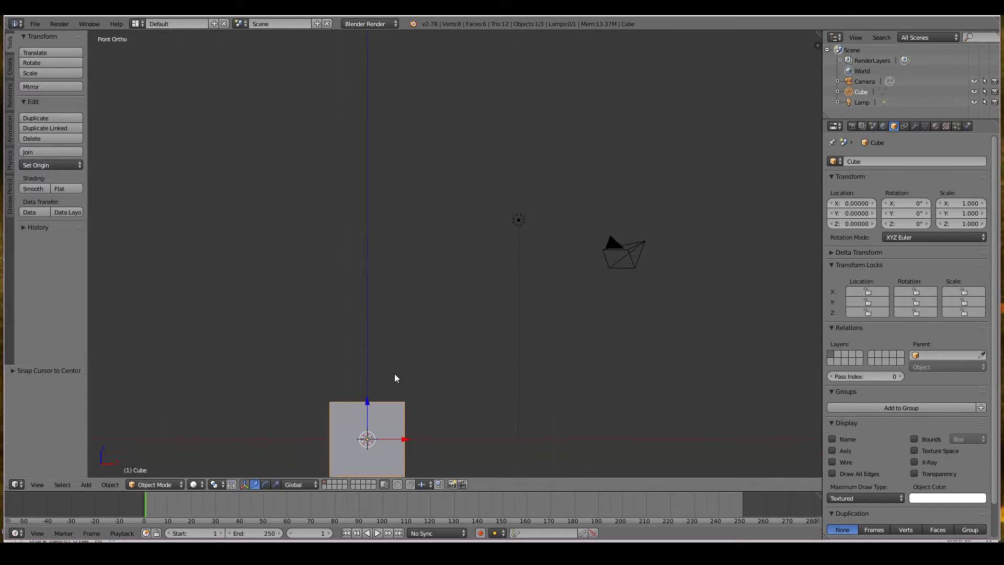
{"action": "scroll", "coordinate": [395, 377], "scroll_direction": "left", "scroll_amount": 10, "text": "ctrl"}
{"action": "scroll", "coordinate": [394, 374], "scroll_direction": "right", "scroll_amount": 2, "text": "ctrl"}
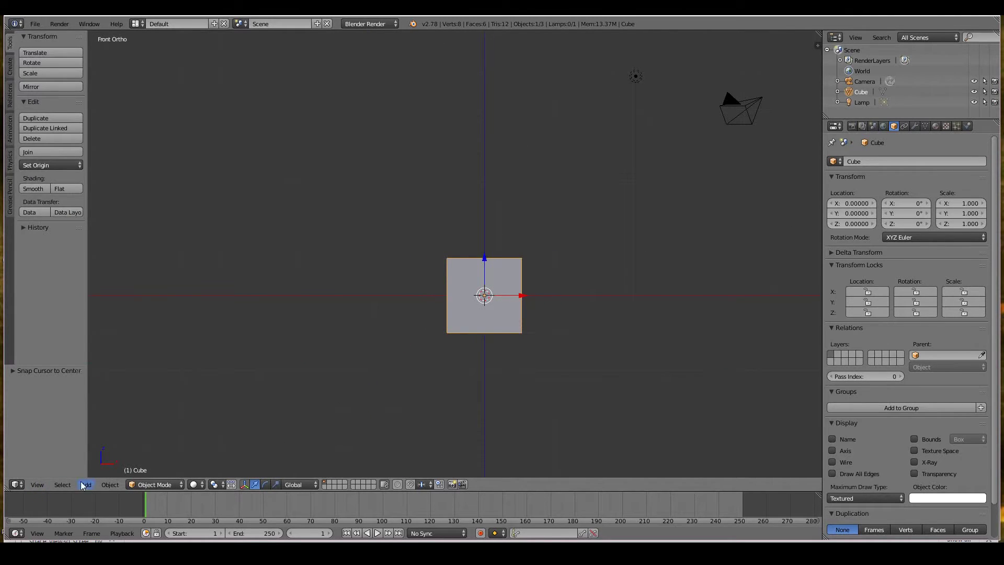
{"action": "left_click", "coordinate": [39, 484]}
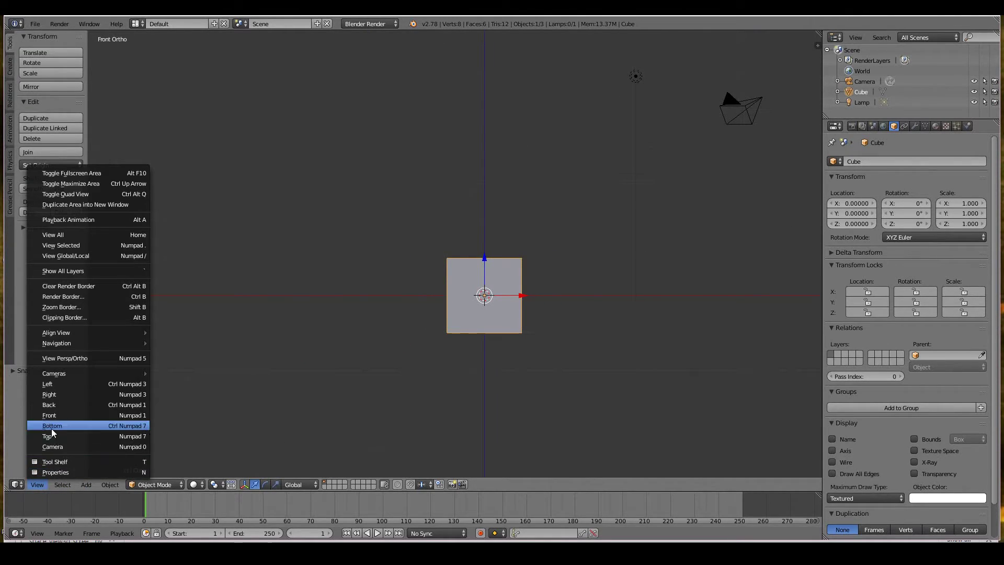
{"action": "left_click", "coordinate": [52, 427]}
{"action": "left_click", "coordinate": [39, 484]}
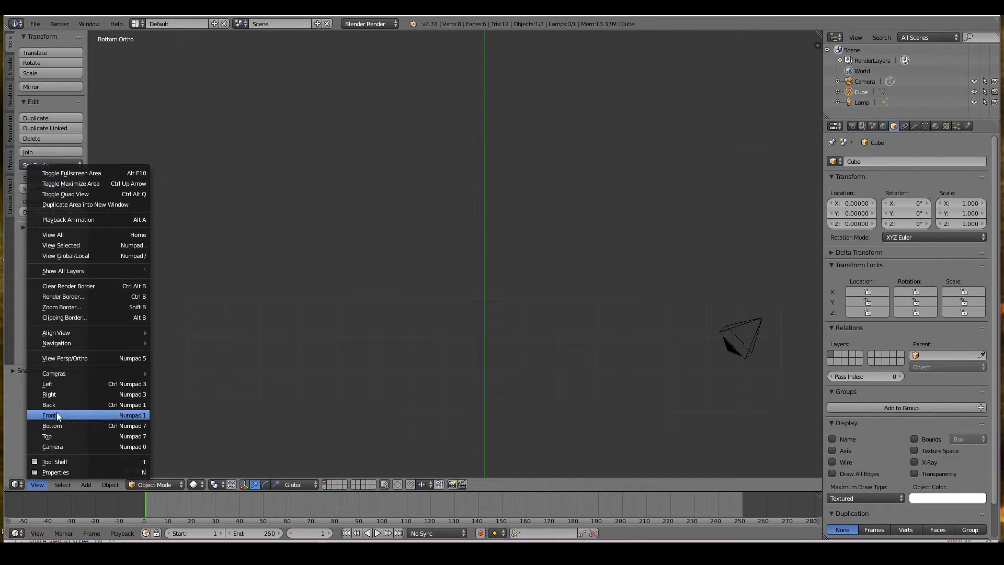
{"action": "left_click", "coordinate": [59, 395]}
Look through the scene camera with Numpad 0.
{"action": "left_click", "coordinate": [42, 484]}
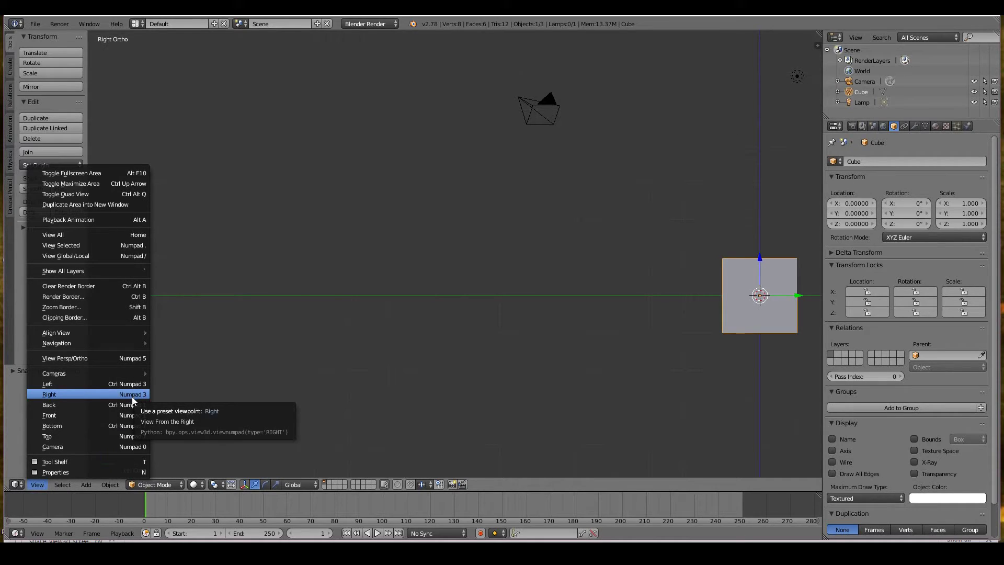
{"action": "left_click", "coordinate": [62, 484]}
{"action": "mouse_move", "coordinate": [38, 485]}
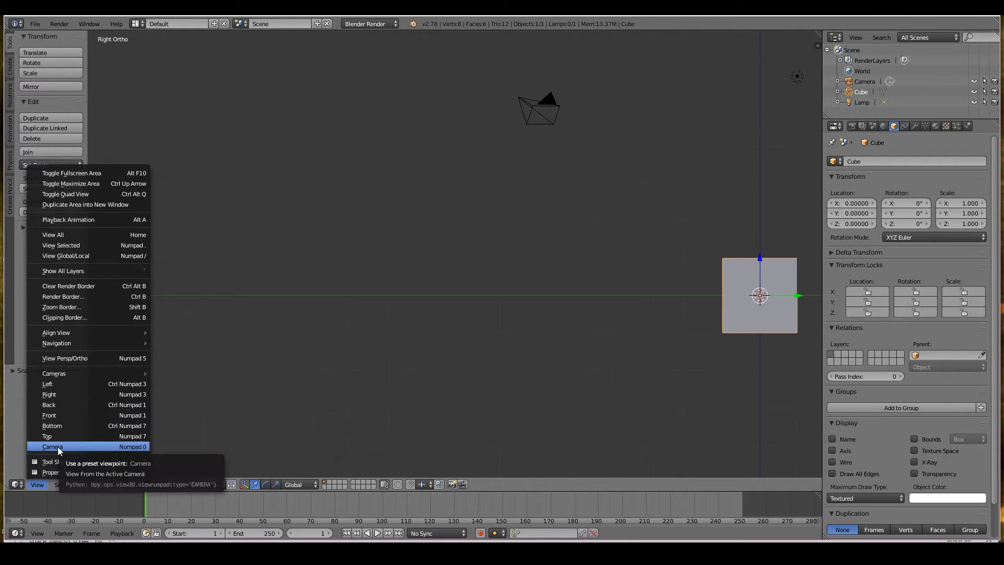
{"action": "scroll", "coordinate": [489, 264], "scroll_direction": "down", "scroll_amount": 1}
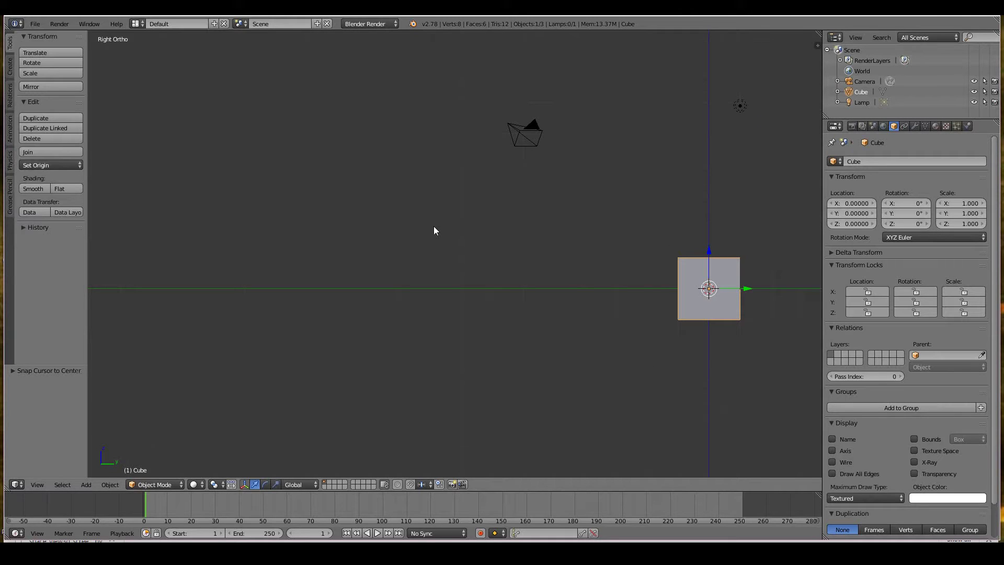
{"action": "key", "text": "KP_0"}
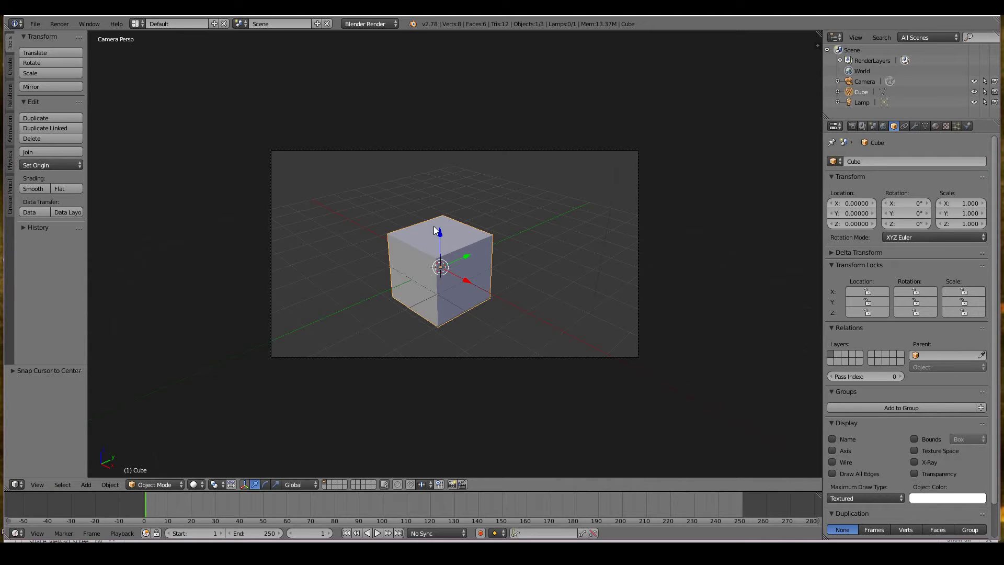
Go from Camera Persp back to the Right Ortho side view with Numpad 3.
{"action": "key", "text": "KP_3"}
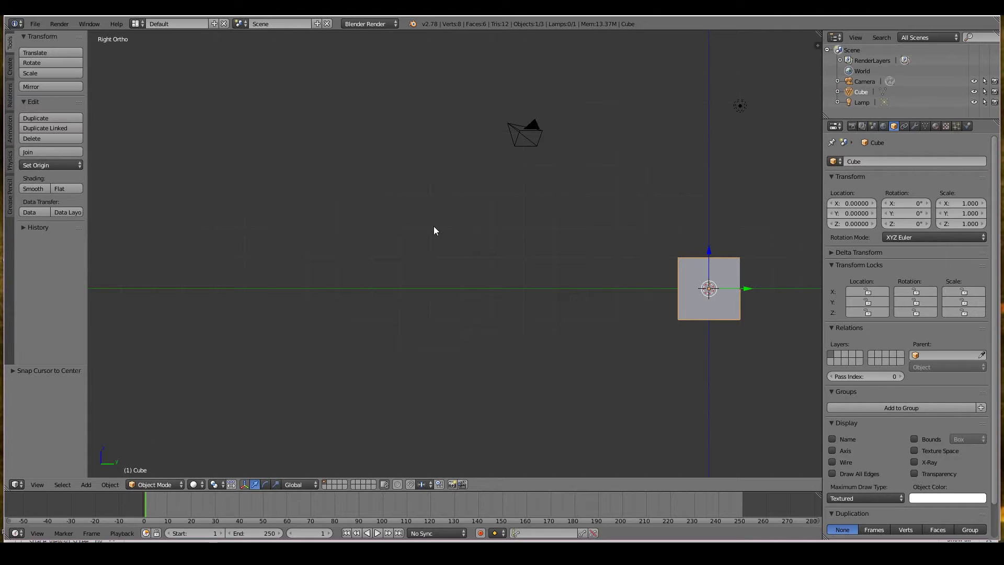
Start Fly Navigation from the View > Navigation menu.
{"action": "left_click", "coordinate": [37, 484]}
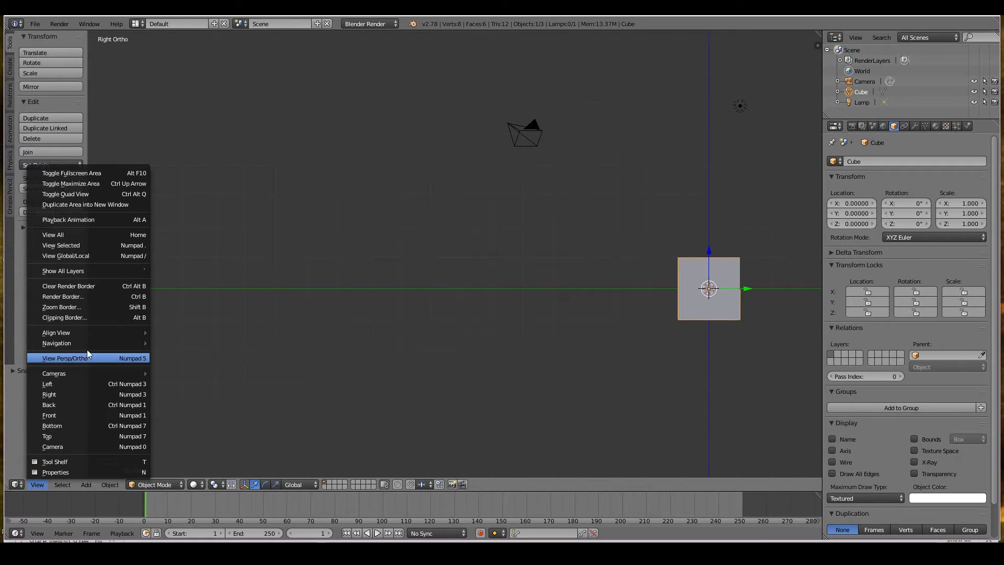
{"action": "mouse_move", "coordinate": [87, 344]}
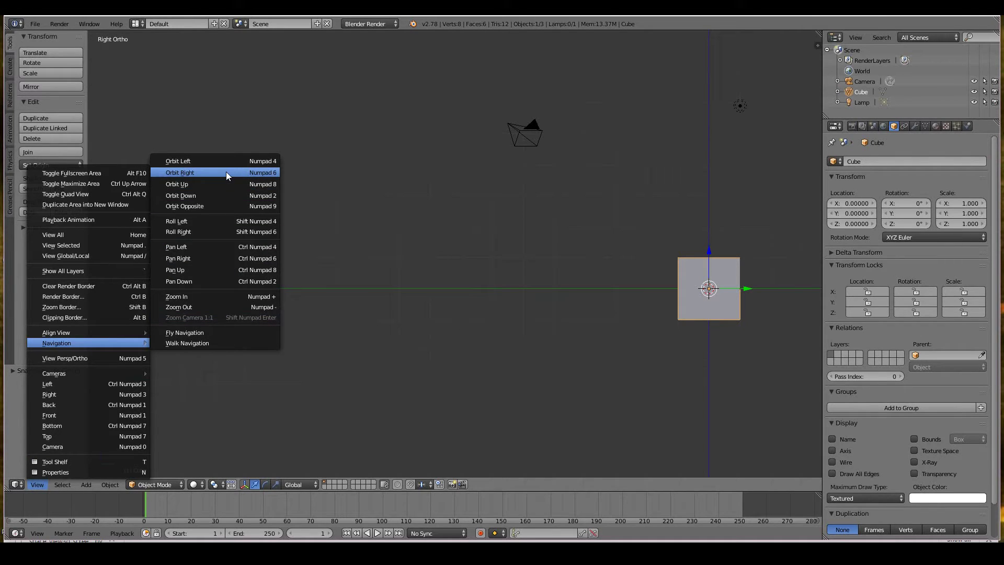
{"action": "left_click", "coordinate": [206, 333]}
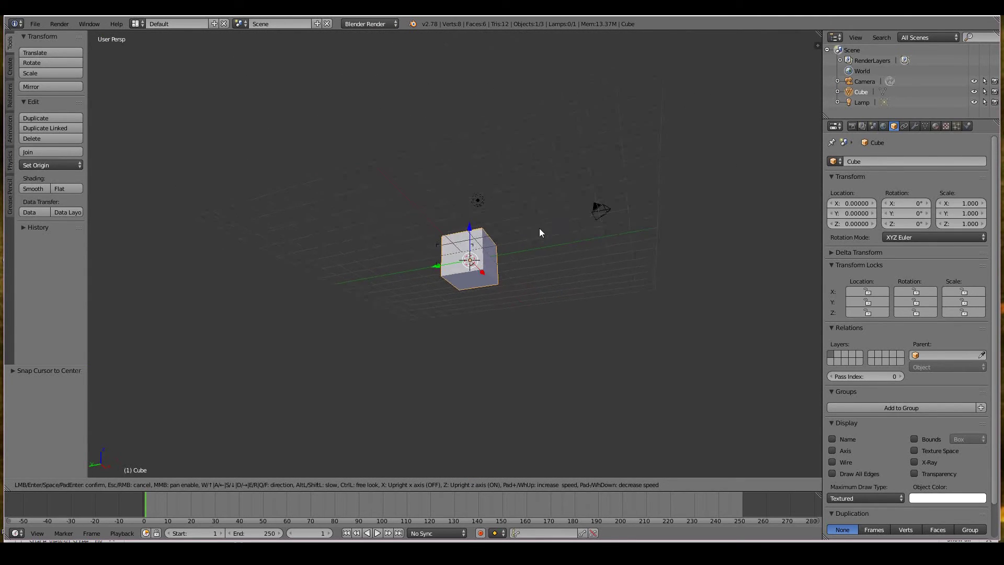
Leave fly mode, then orbit and zoom to look down on the cube from above.
{"action": "key", "text": "Escape"}
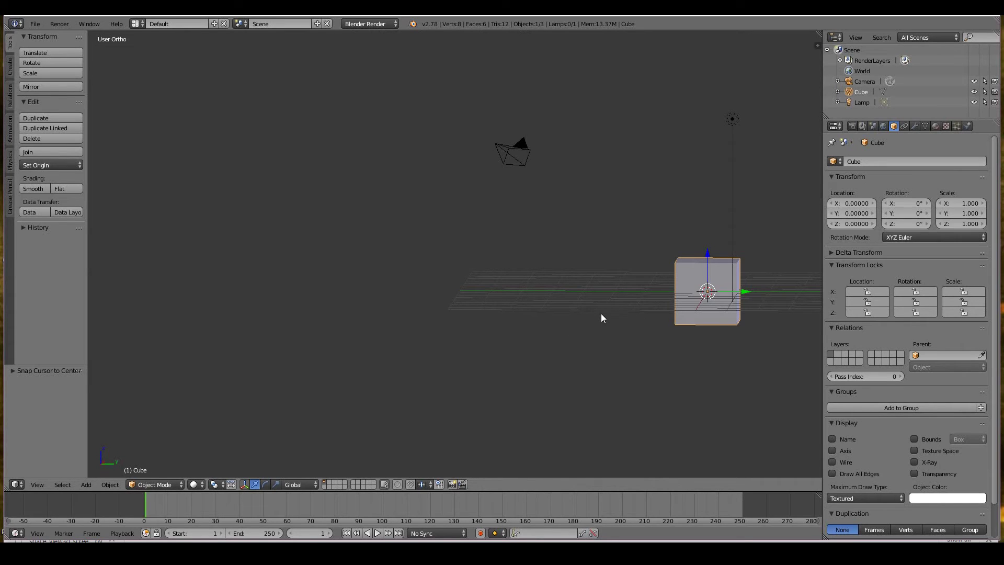
{"action": "middle_click_drag", "start_coordinate": [616, 293], "coordinate": [482, 311]}
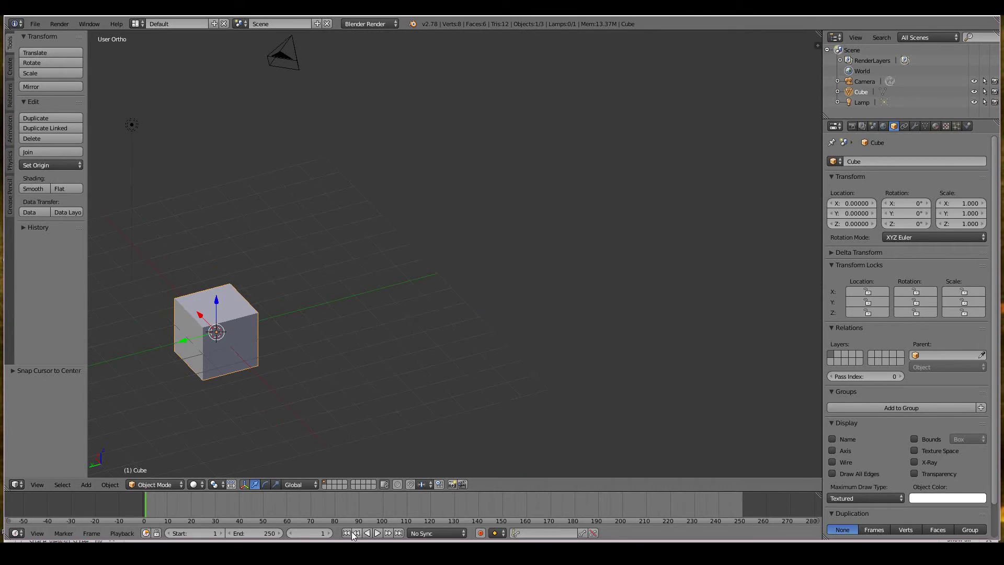
{"action": "middle_click_drag", "start_coordinate": [348, 306], "coordinate": [390, 341]}
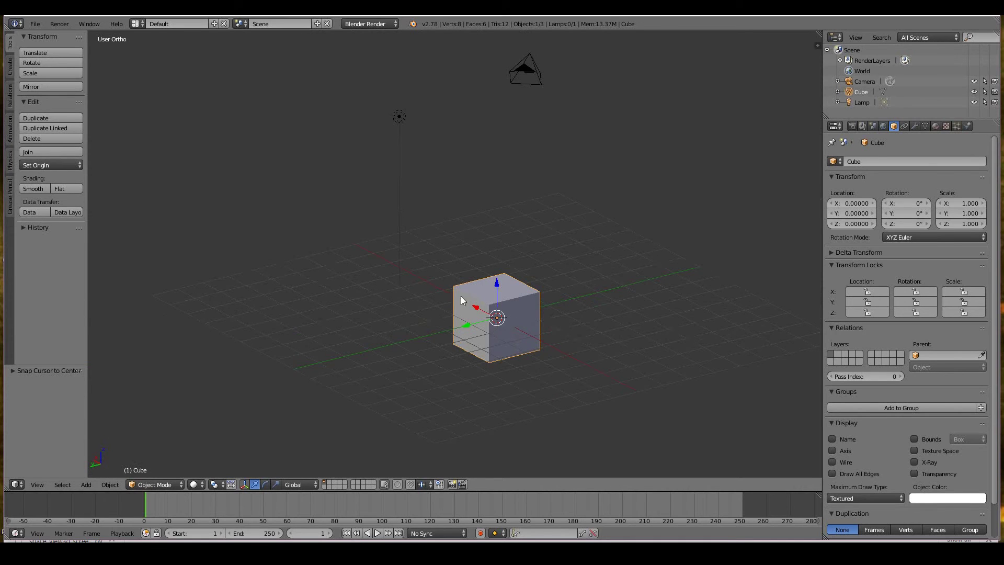
{"action": "middle_click_drag", "start_coordinate": [572, 330], "coordinate": [497, 358]}
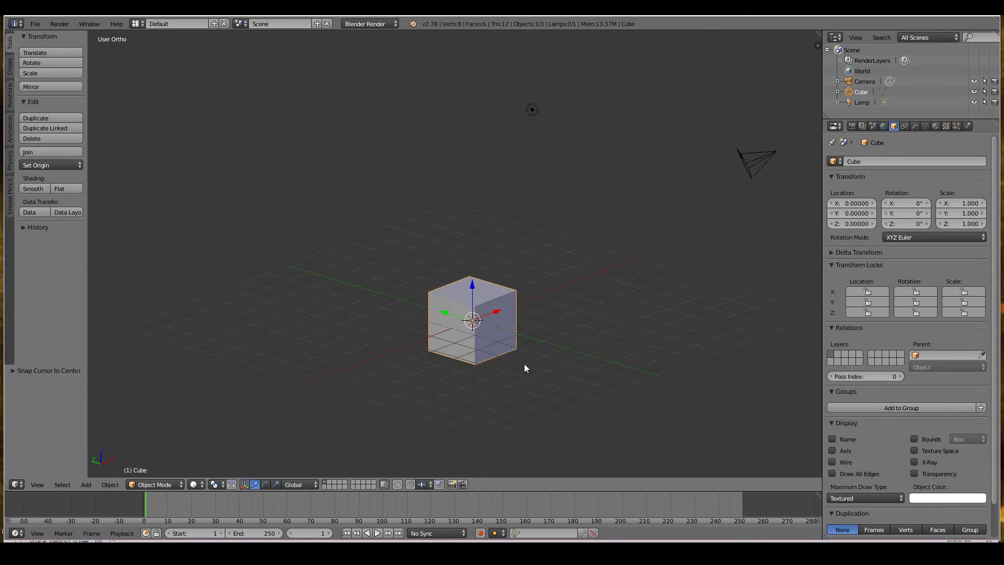
{"action": "scroll", "coordinate": [524, 363], "scroll_direction": "up", "scroll_amount": 1}
{"action": "scroll", "coordinate": [524, 363], "scroll_direction": "up", "scroll_amount": 2, "text": "shift"}
{"action": "scroll", "coordinate": [524, 363], "scroll_direction": "down", "scroll_amount": 1}
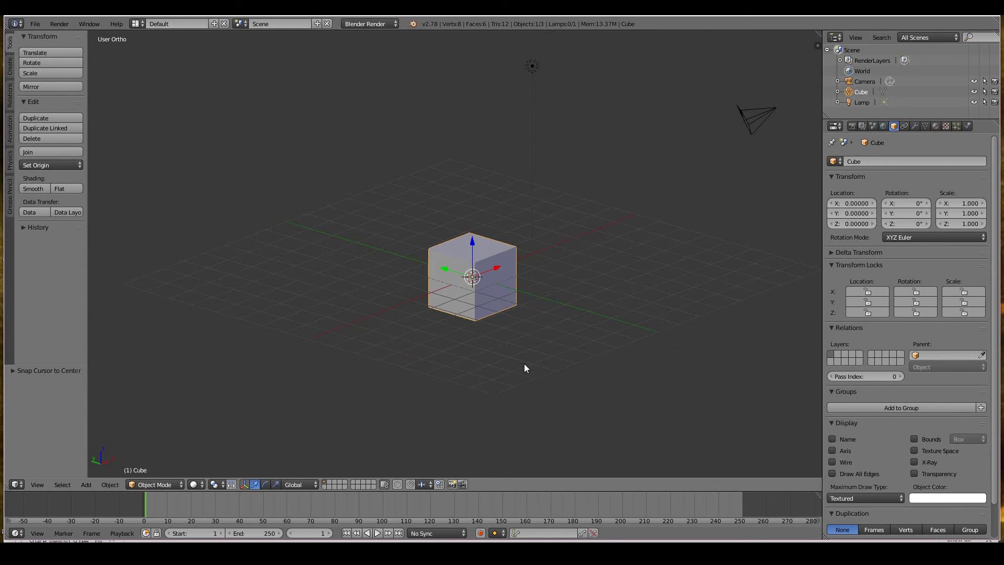
{"action": "scroll", "coordinate": [524, 363], "scroll_direction": "up", "scroll_amount": 3}
{"action": "mouse_move", "coordinate": [524, 363]}
{"action": "middle_mouse_down"}
{"action": "mouse_move", "coordinate": [495, 358]}
{"action": "mouse_move", "coordinate": [539, 352]}
{"action": "mouse_move", "coordinate": [540, 316]}
{"action": "mouse_move", "coordinate": [542, 376]}
{"action": "mouse_move", "coordinate": [520, 347]}
{"action": "middle_mouse_up"}
Keep orbiting and zooming to view the cube and grid from new angles.
{"action": "middle_click_drag", "start_coordinate": [574, 363], "coordinate": [519, 299]}
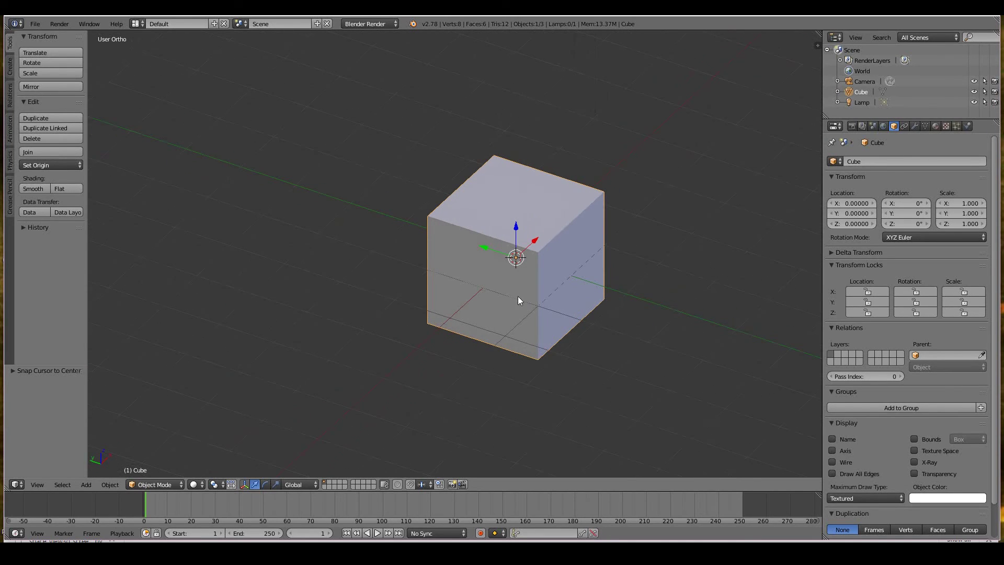
{"action": "scroll", "coordinate": [487, 194], "scroll_direction": "down", "scroll_amount": 2}
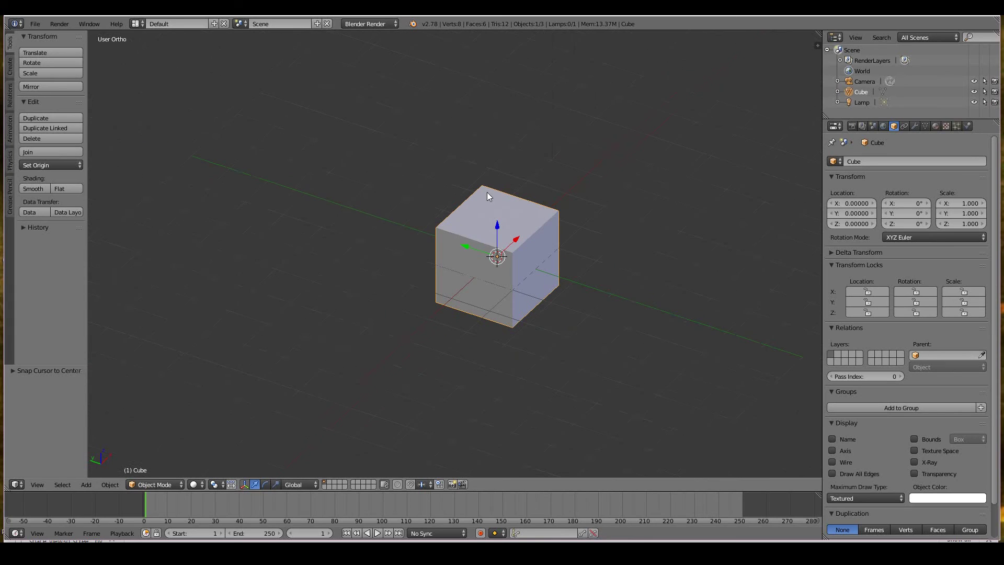
{"action": "scroll", "coordinate": [487, 193], "scroll_direction": "up", "scroll_amount": 2}
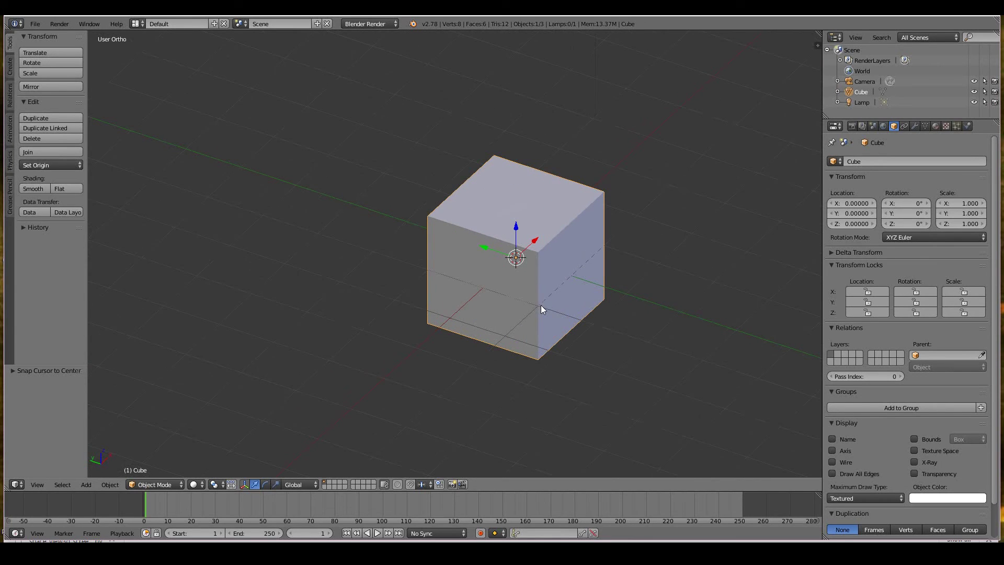
{"action": "middle_click_drag", "start_coordinate": [519, 302], "coordinate": [536, 285]}
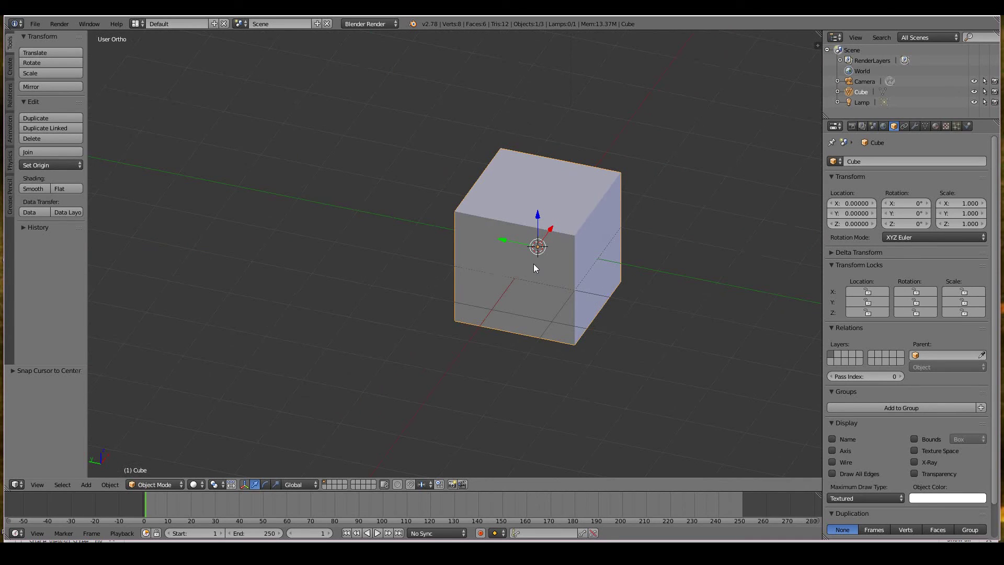
{"action": "scroll", "coordinate": [534, 263], "scroll_direction": "down", "scroll_amount": 6}
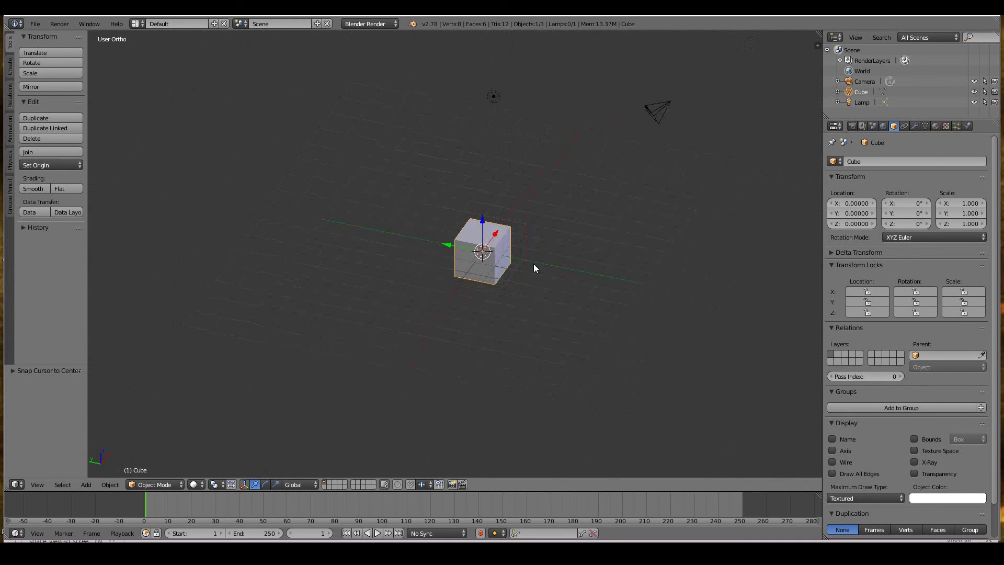
{"action": "scroll", "coordinate": [533, 265], "scroll_direction": "up", "scroll_amount": 4}
{"action": "scroll", "coordinate": [458, 311], "scroll_direction": "up", "scroll_amount": 5, "text": "ctrl"}
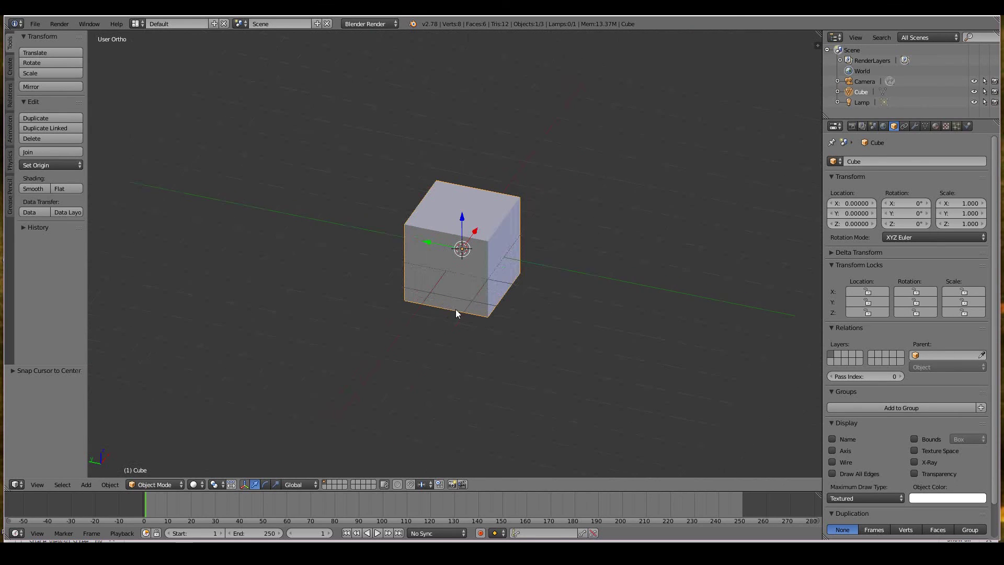
{"action": "middle_click_drag", "start_coordinate": [454, 291], "coordinate": [517, 331]}
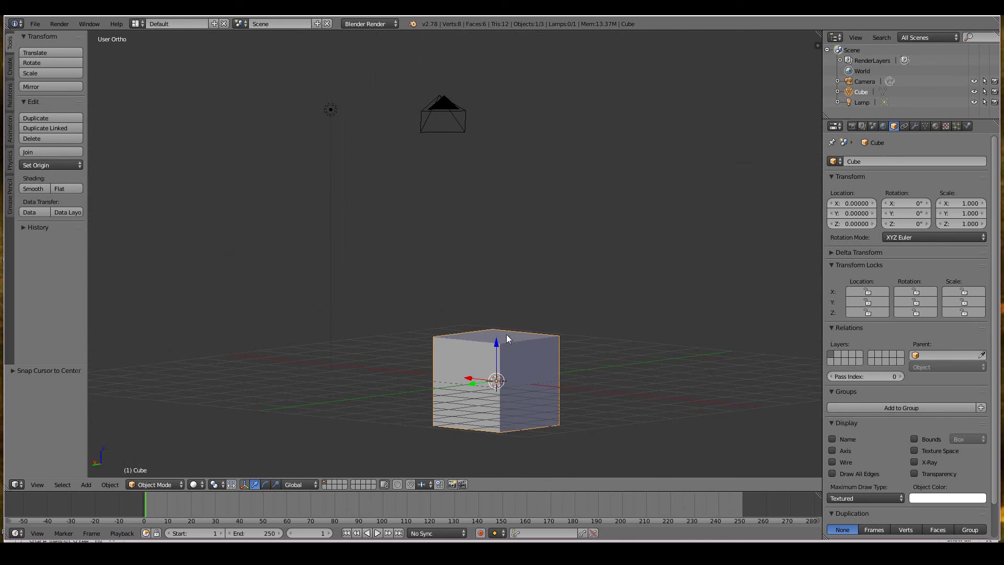
{"action": "middle_click_drag", "start_coordinate": [437, 341], "coordinate": [618, 343]}
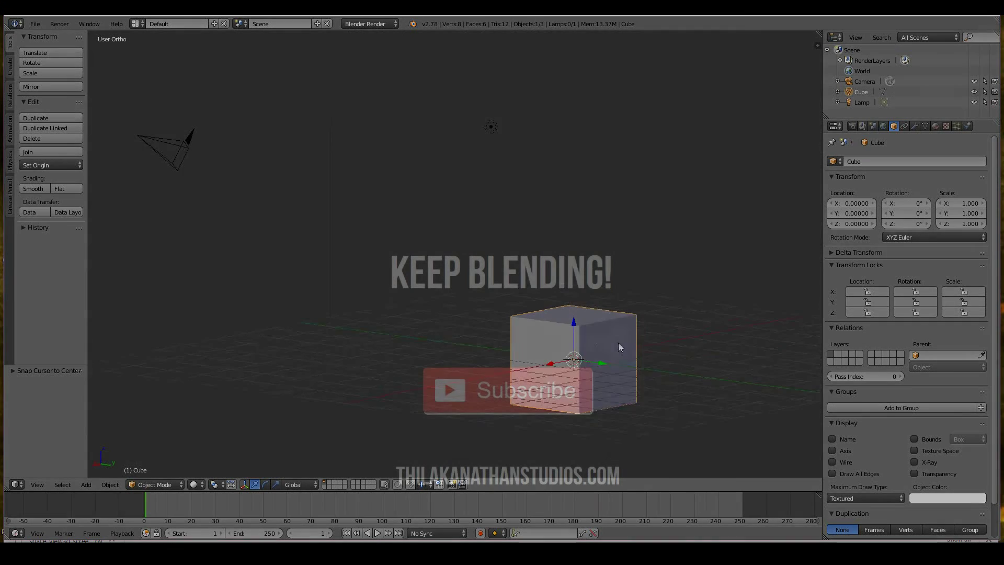